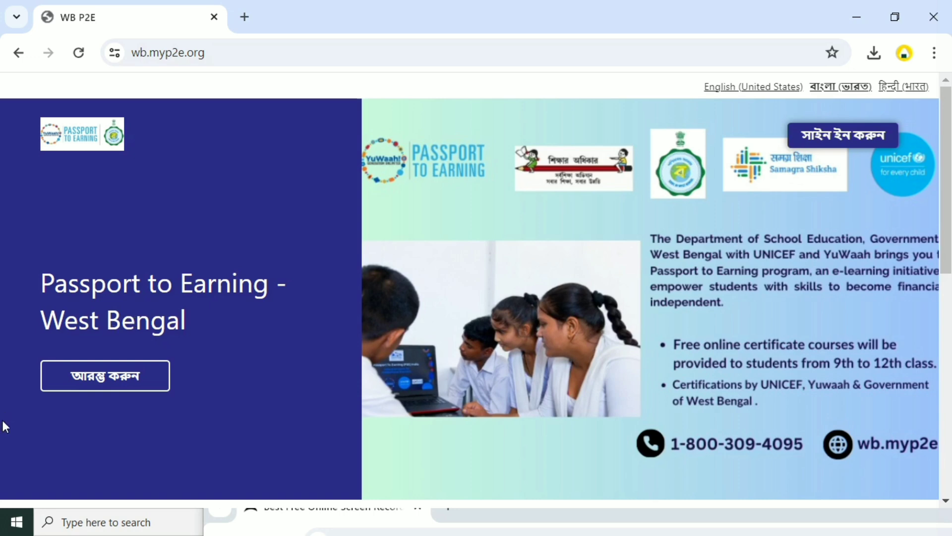
Search Google for wbp2e in a new tab and open the WB P2E result at wb.myp2e.org.
{"action": "left_click", "coordinate": [245, 17]}
{"action": "left_click", "coordinate": [220, 16]}
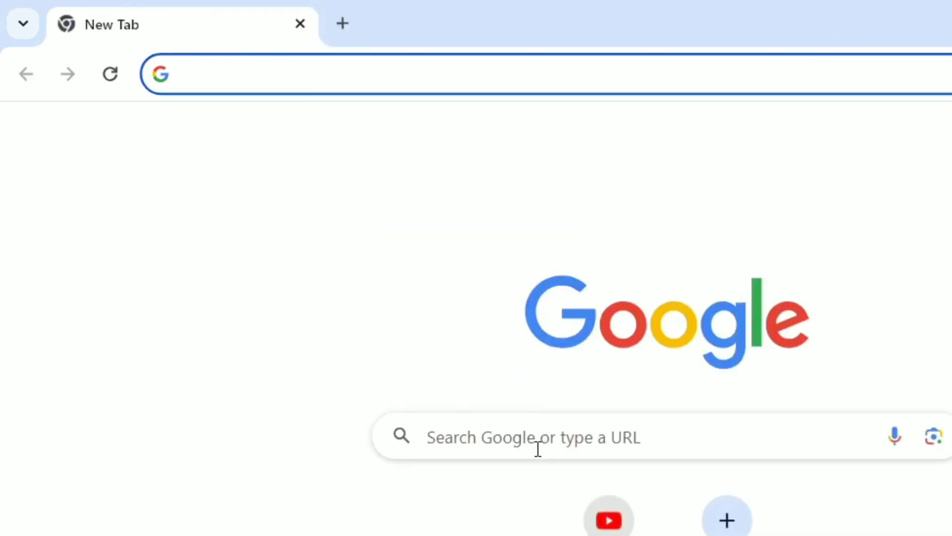
{"action": "type", "text": "w"}
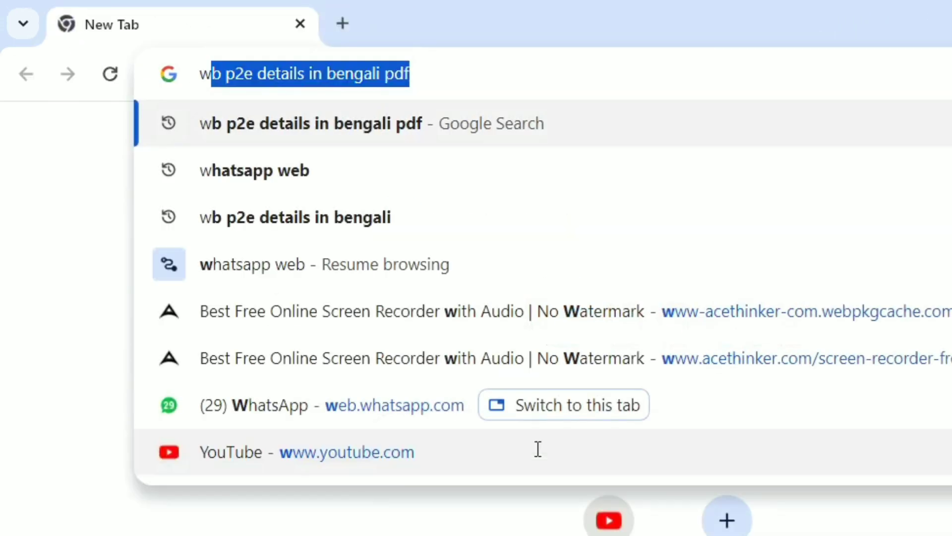
{"action": "type", "text": "bp2e"}
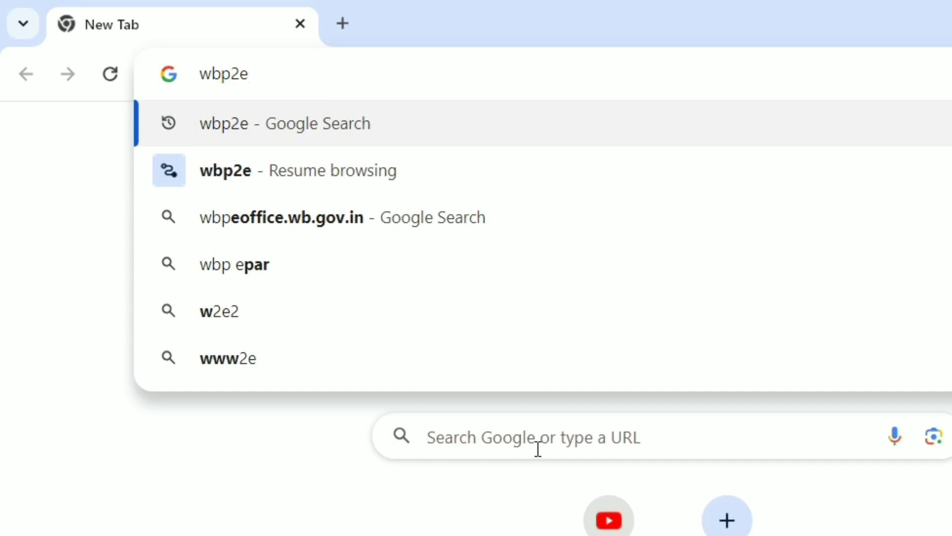
{"action": "key", "text": "Return"}
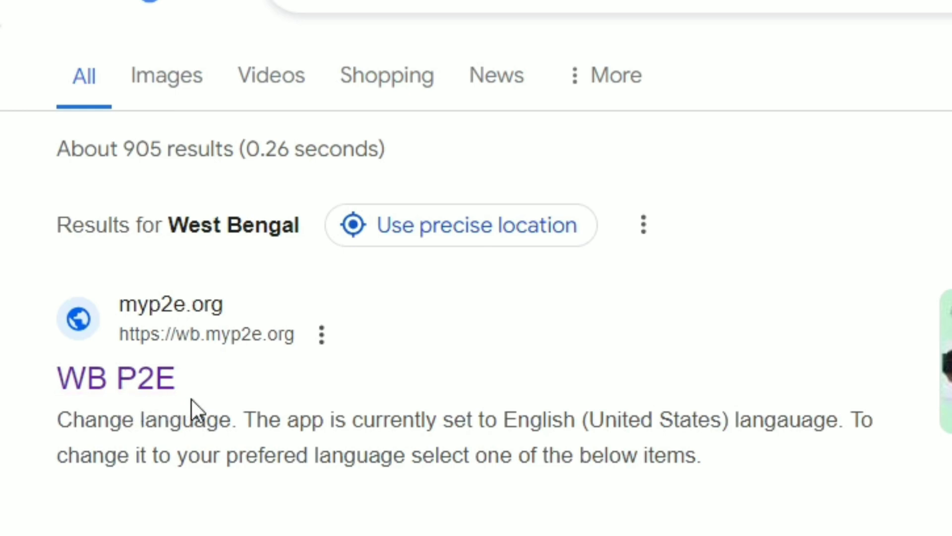
{"action": "left_click", "coordinate": [151, 391]}
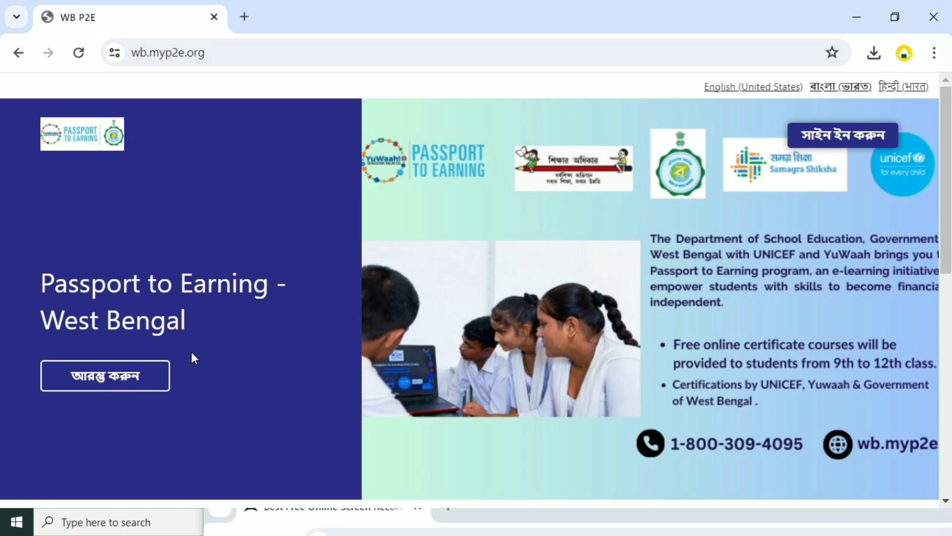
Open the site's sign-in page and choose Phone Authentication as the sign-in method.
{"action": "left_click", "coordinate": [835, 140]}
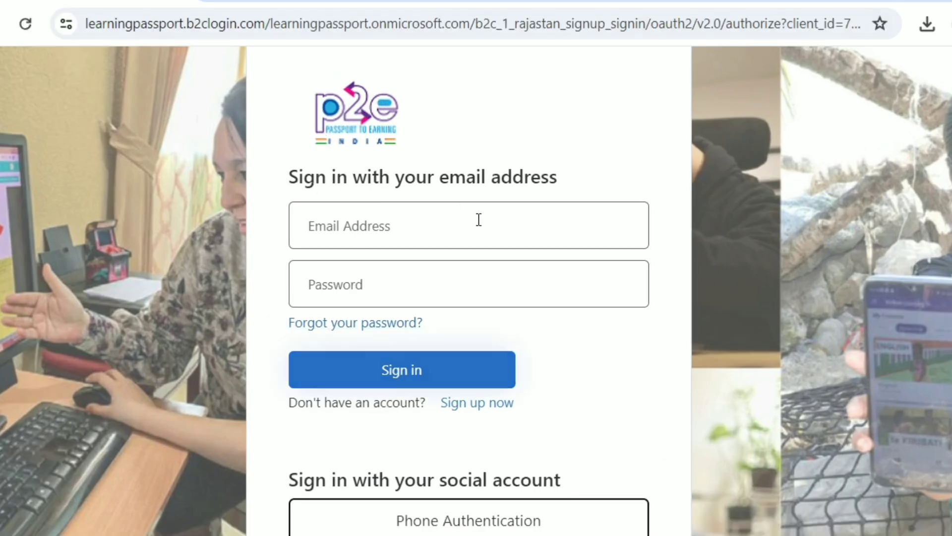
{"action": "left_click", "coordinate": [368, 227]}
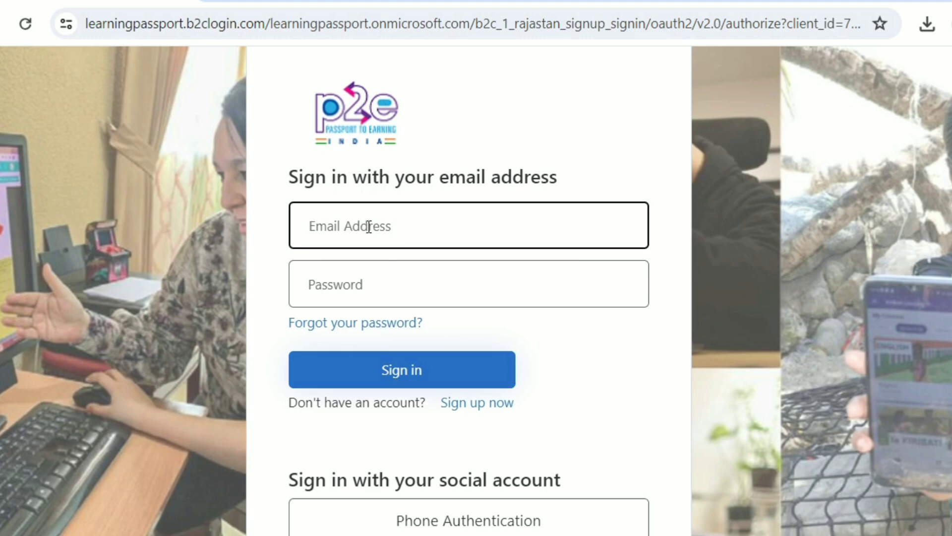
{"action": "left_click", "coordinate": [360, 285]}
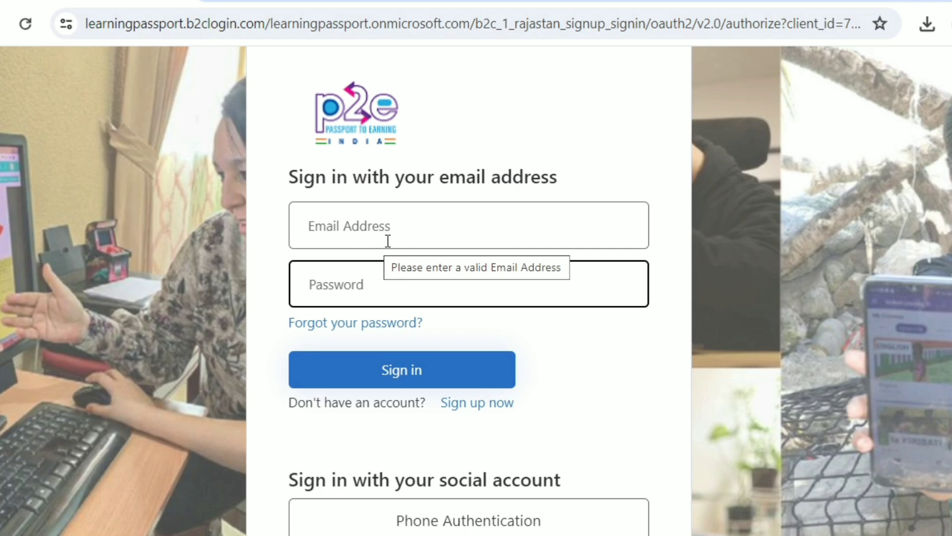
{"action": "scroll", "coordinate": [408, 273], "scroll_direction": "down", "scroll_amount": 2}
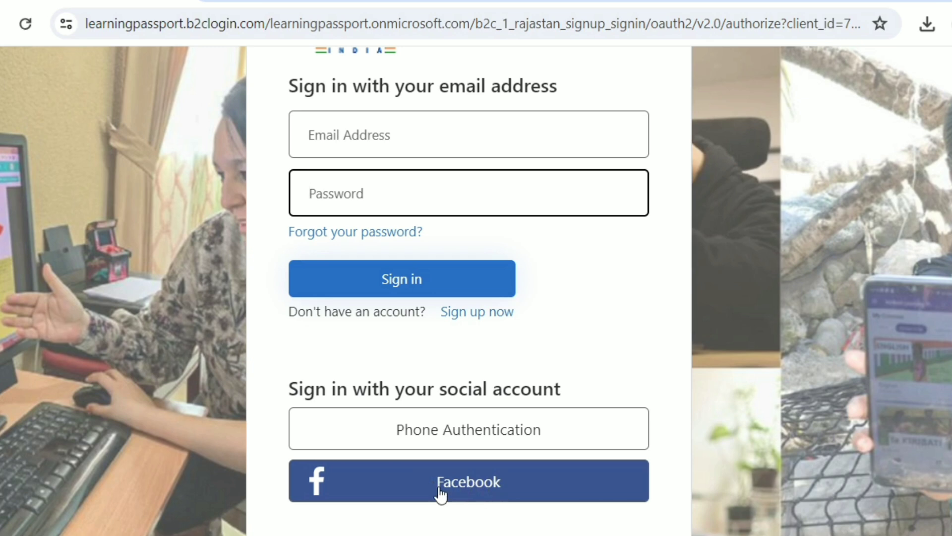
{"action": "left_click", "coordinate": [439, 442]}
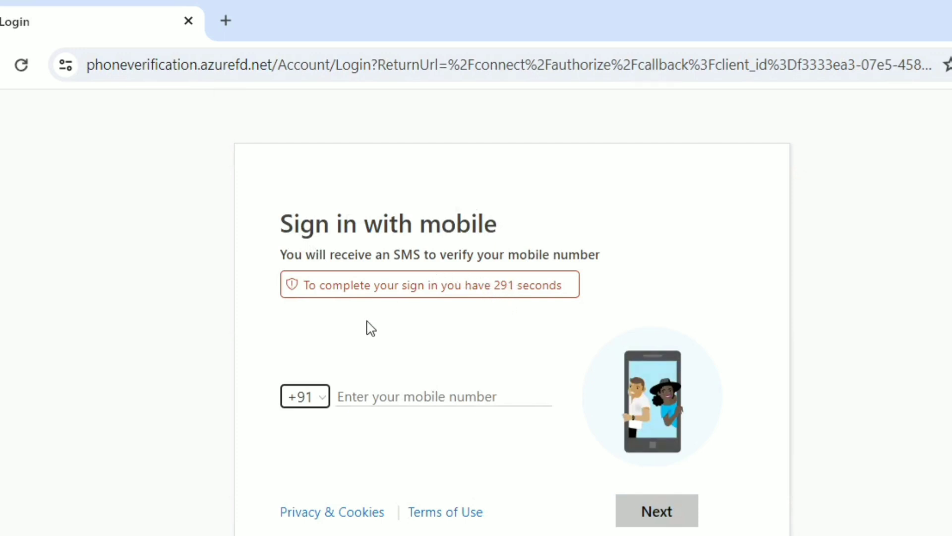
Enter the mobile number with India's +91 country code and request the SMS verification code.
{"action": "left_click", "coordinate": [323, 405]}
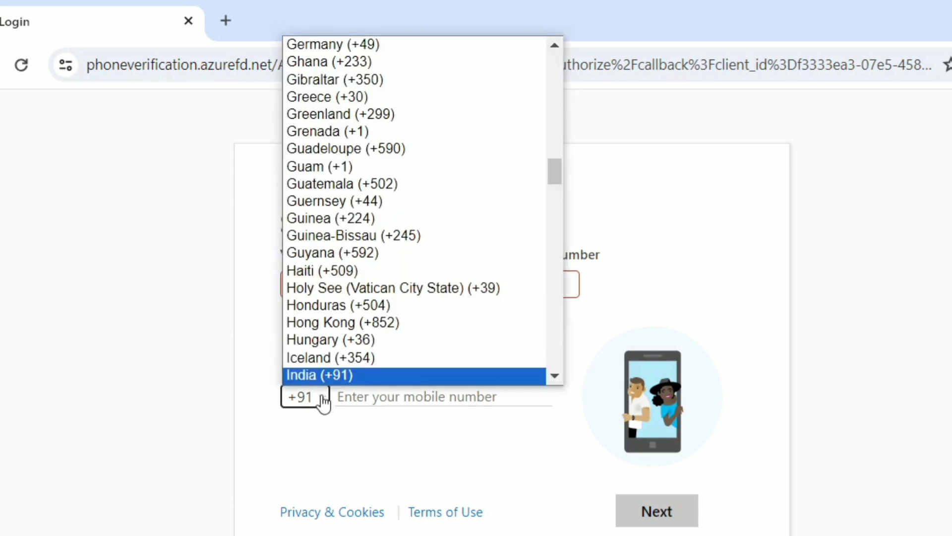
{"action": "left_click", "coordinate": [322, 402]}
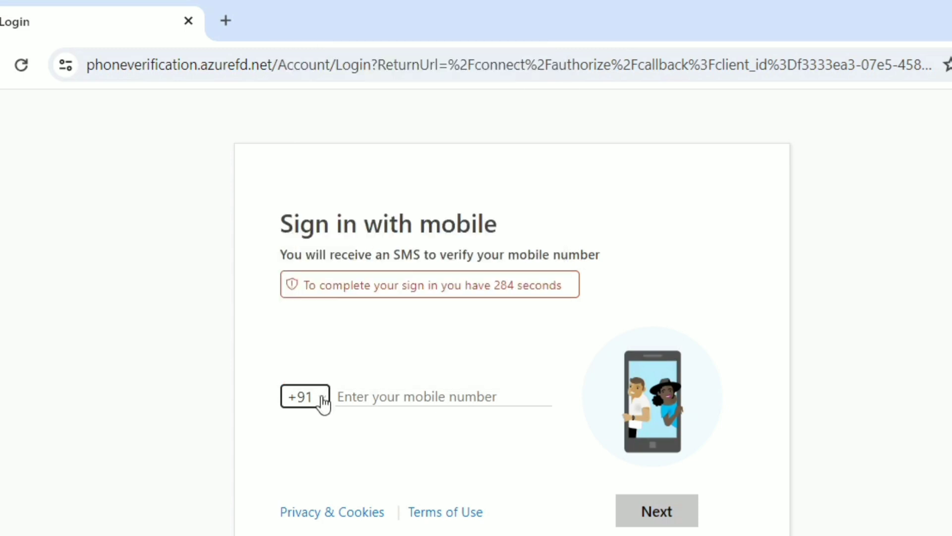
{"action": "left_click", "coordinate": [382, 402]}
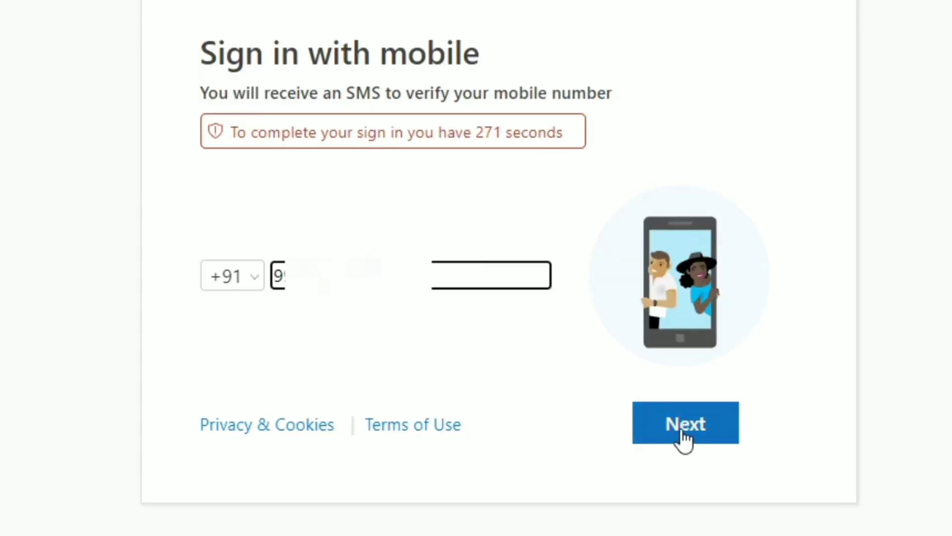
{"action": "left_click", "coordinate": [678, 441]}
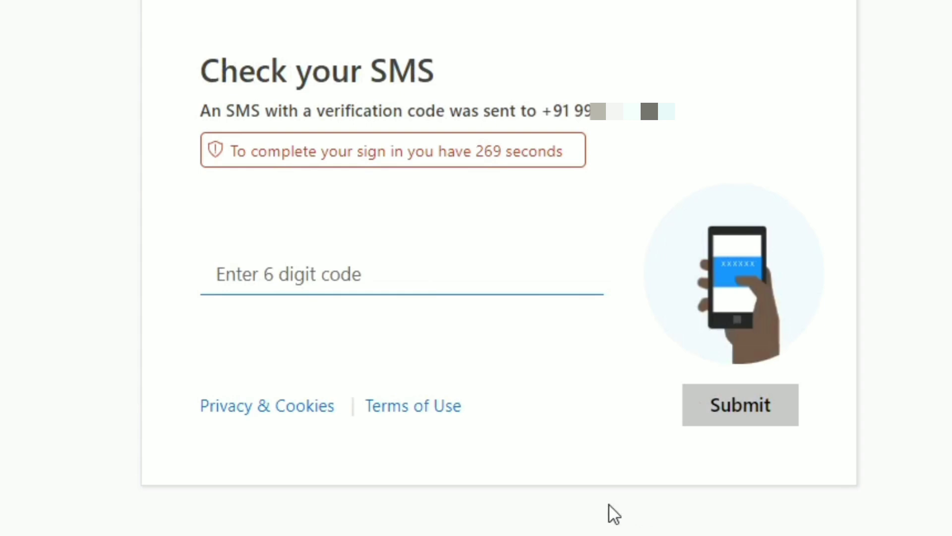
Enter and submit the six-digit SMS verification code, and dismiss the page translation offer.
{"action": "left_click", "coordinate": [276, 285]}
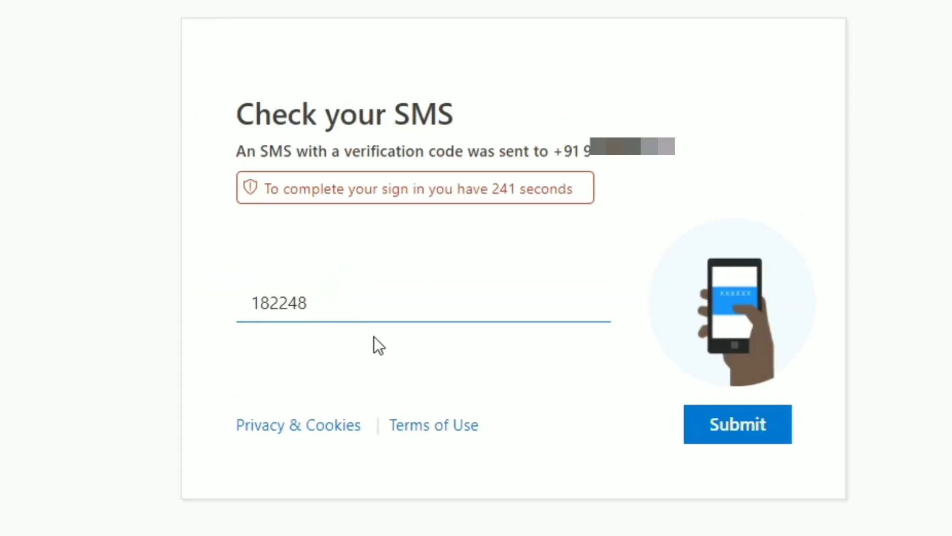
{"action": "left_click", "coordinate": [736, 432]}
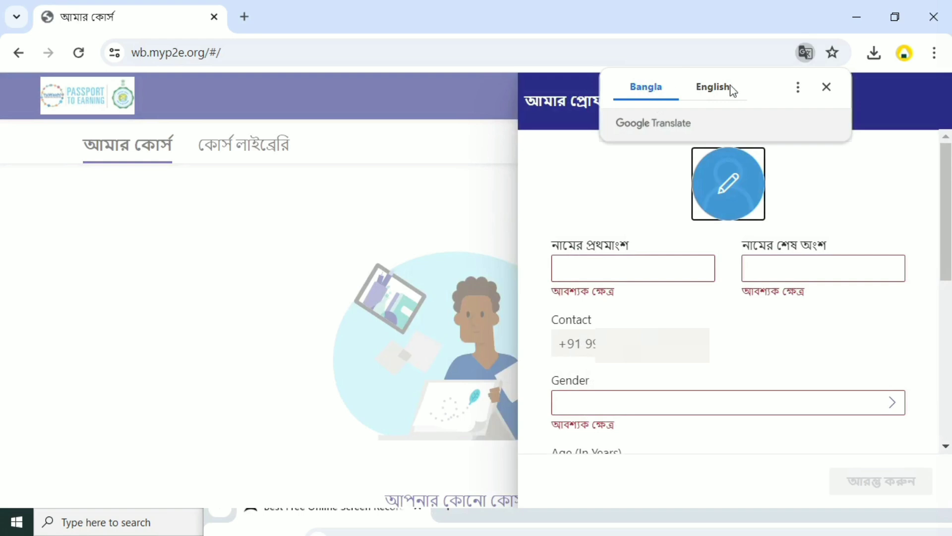
{"action": "left_click", "coordinate": [826, 86]}
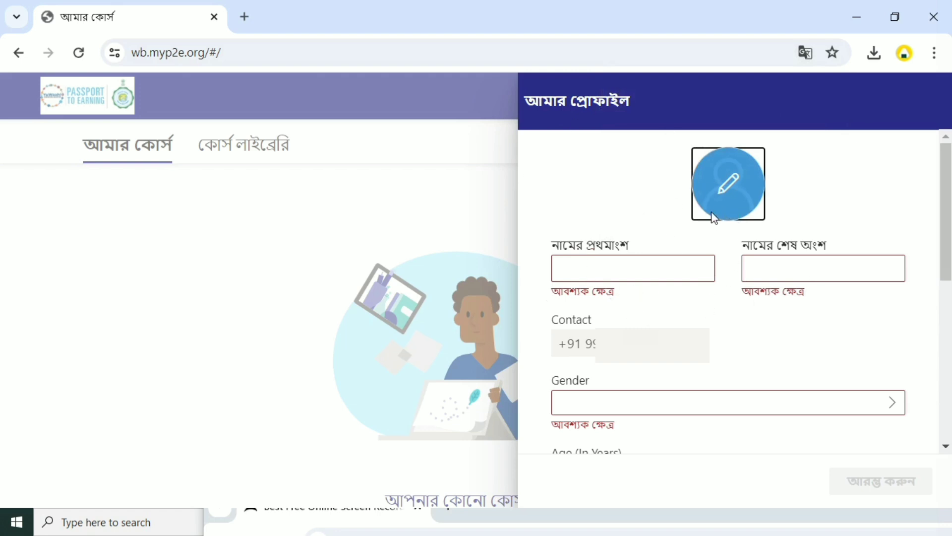
Examine the profile form's photo chooser and the available options for Gender, Age, Role and District without selecting any.
{"action": "left_click", "coordinate": [724, 188]}
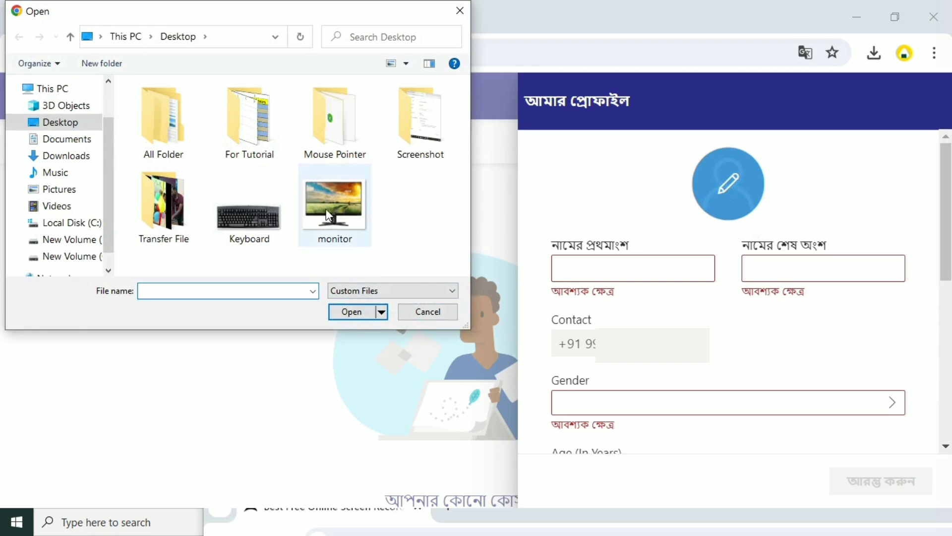
{"action": "left_click", "coordinate": [424, 311]}
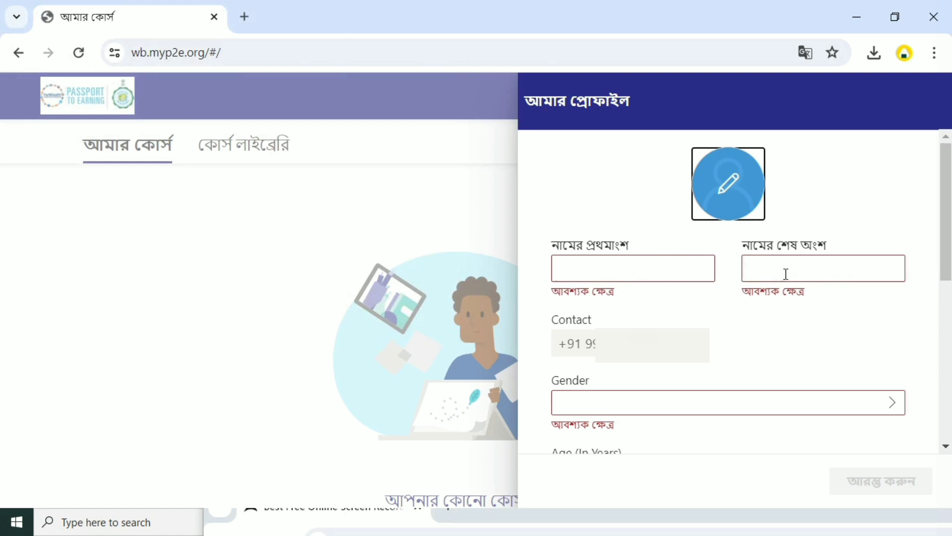
{"action": "scroll", "coordinate": [739, 285], "scroll_direction": "down", "scroll_amount": 3}
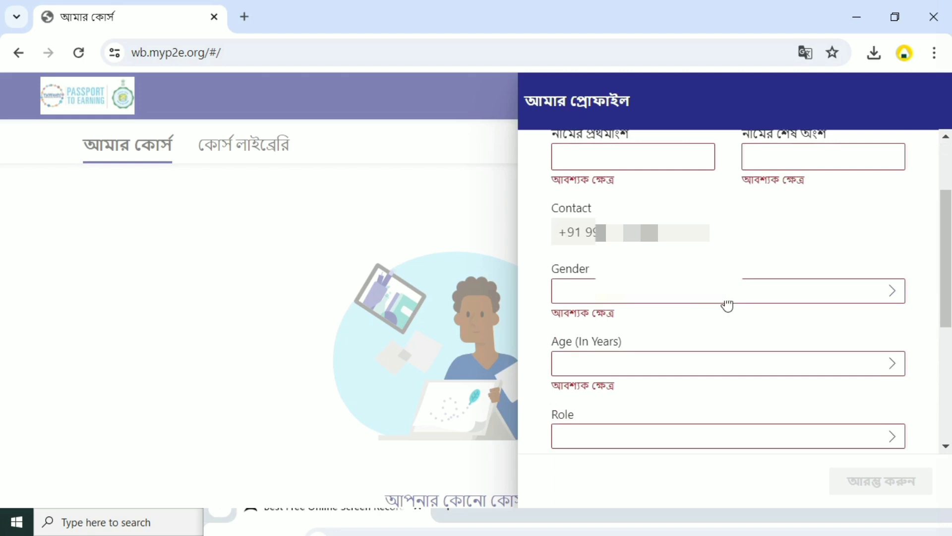
{"action": "left_click", "coordinate": [727, 304]}
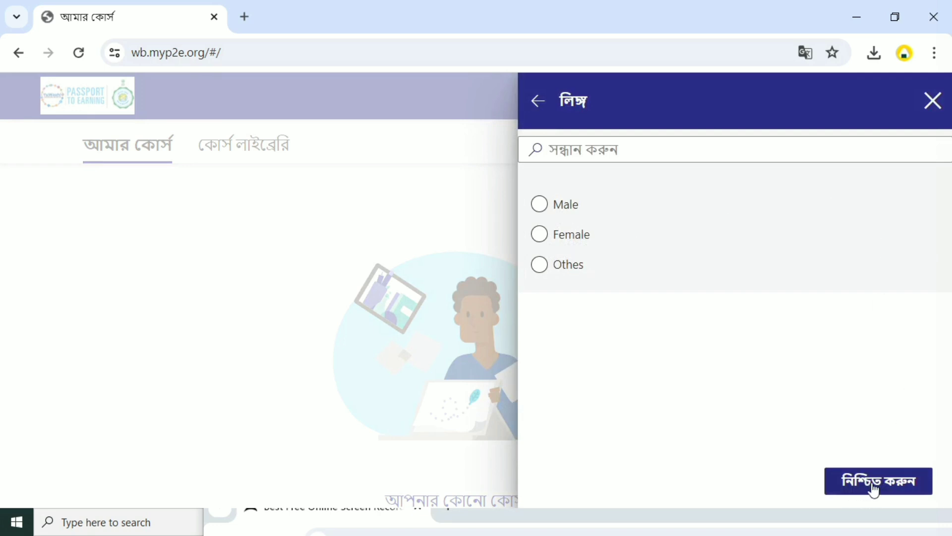
{"action": "left_click", "coordinate": [939, 105]}
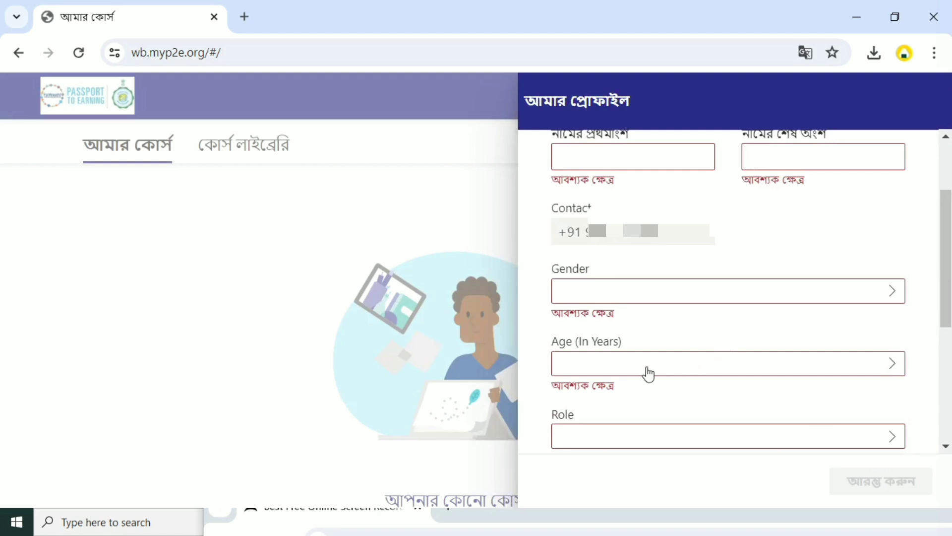
{"action": "left_click", "coordinate": [729, 373]}
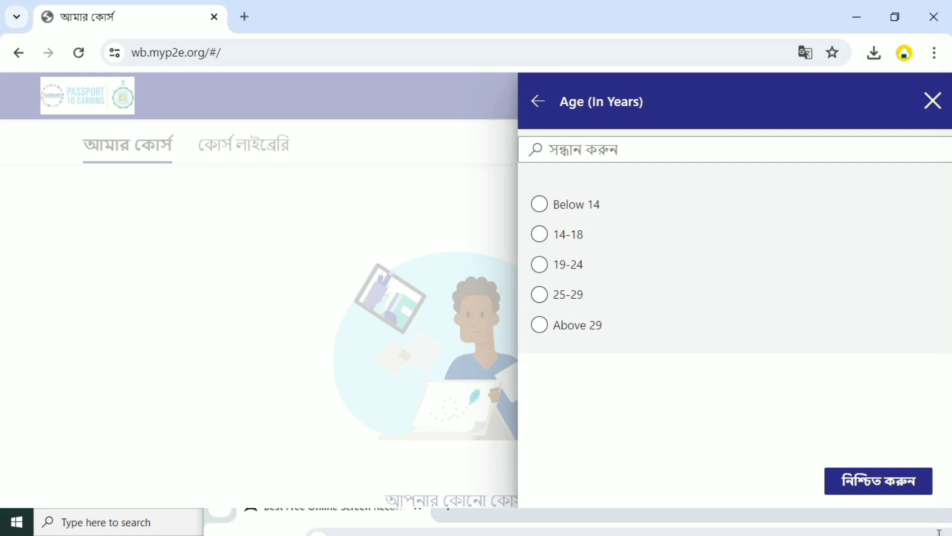
{"action": "left_click", "coordinate": [932, 100]}
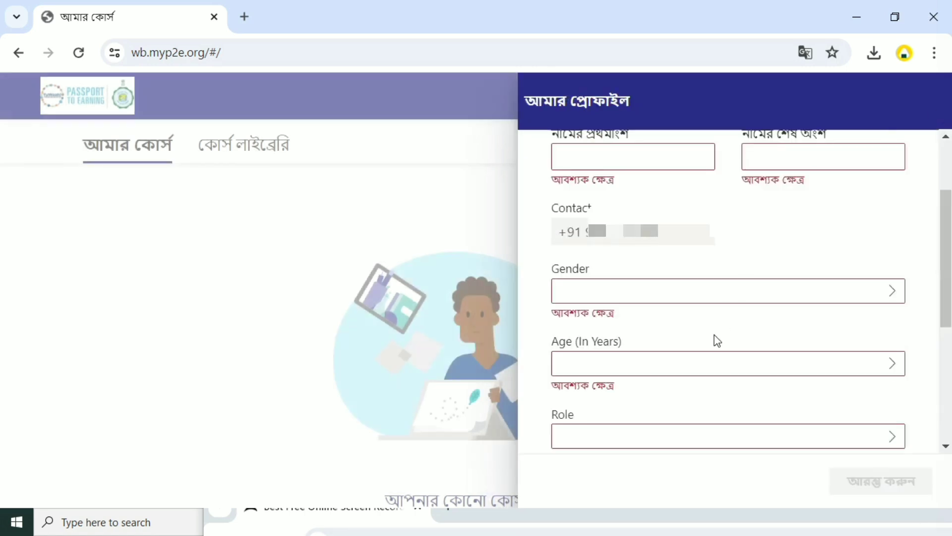
{"action": "left_click", "coordinate": [629, 443]}
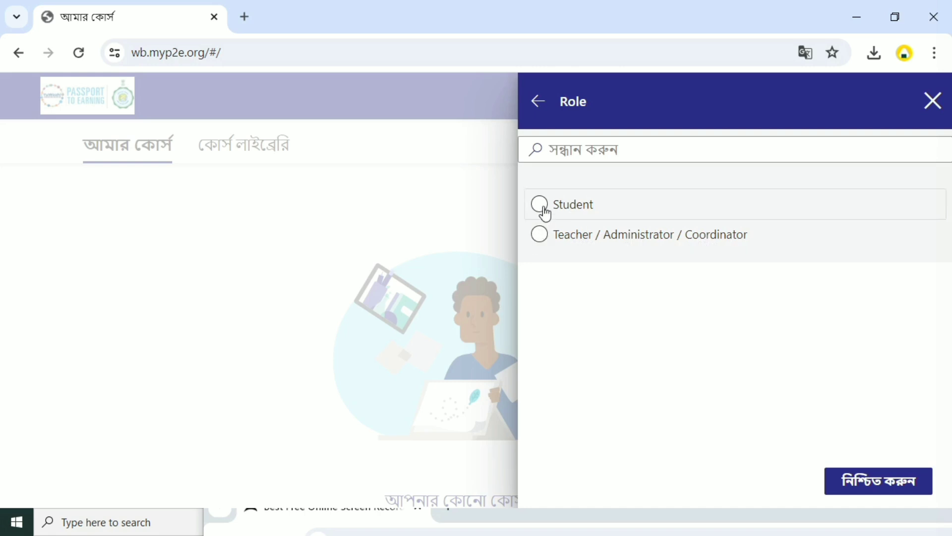
{"action": "left_click", "coordinate": [934, 108]}
{"action": "scroll", "coordinate": [644, 392], "scroll_direction": "down", "scroll_amount": 4}
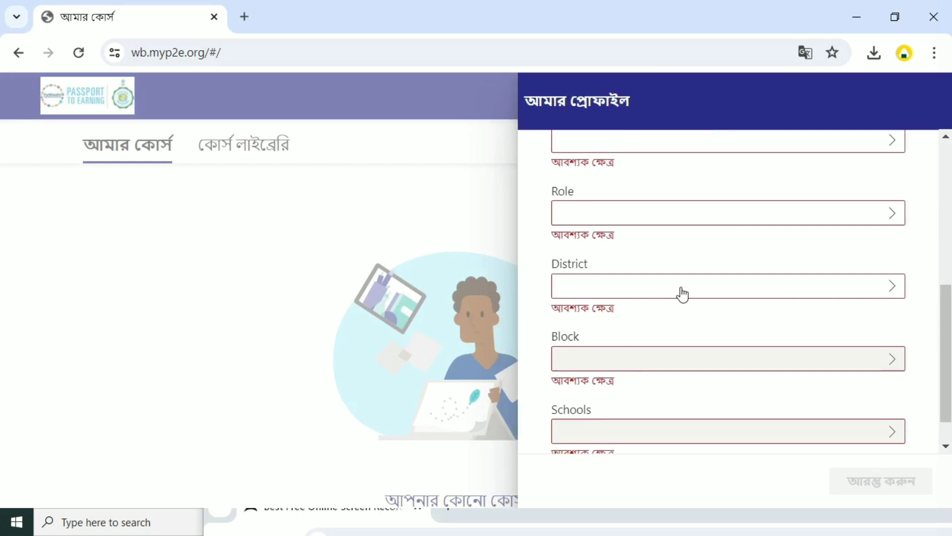
{"action": "left_click", "coordinate": [736, 297]}
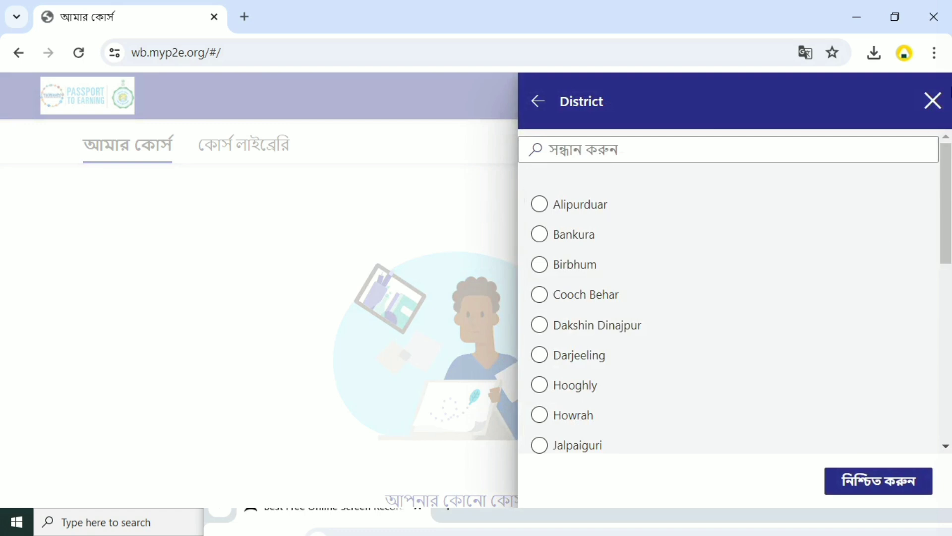
{"action": "left_click", "coordinate": [931, 103]}
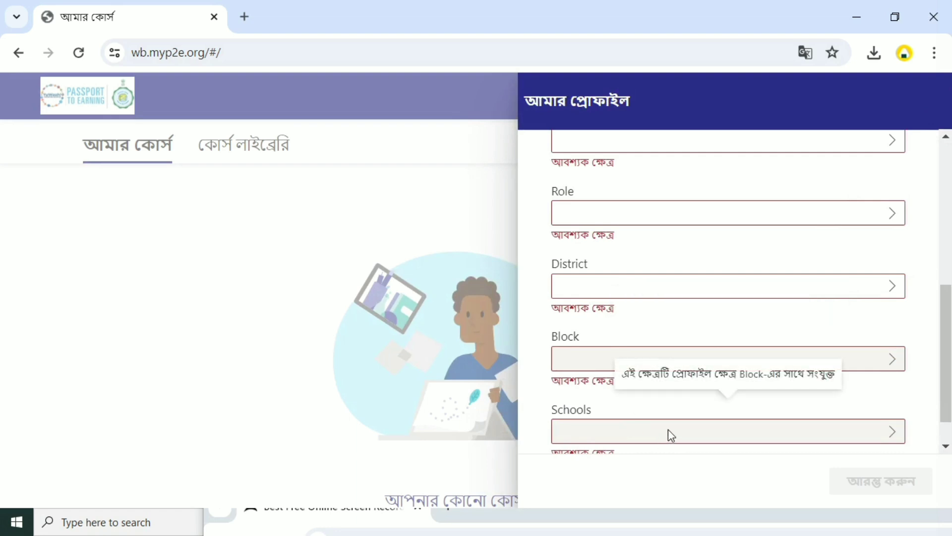
Submit the completed profile form and close the update notification.
{"action": "scroll", "coordinate": [668, 430], "scroll_direction": "down", "scroll_amount": 1}
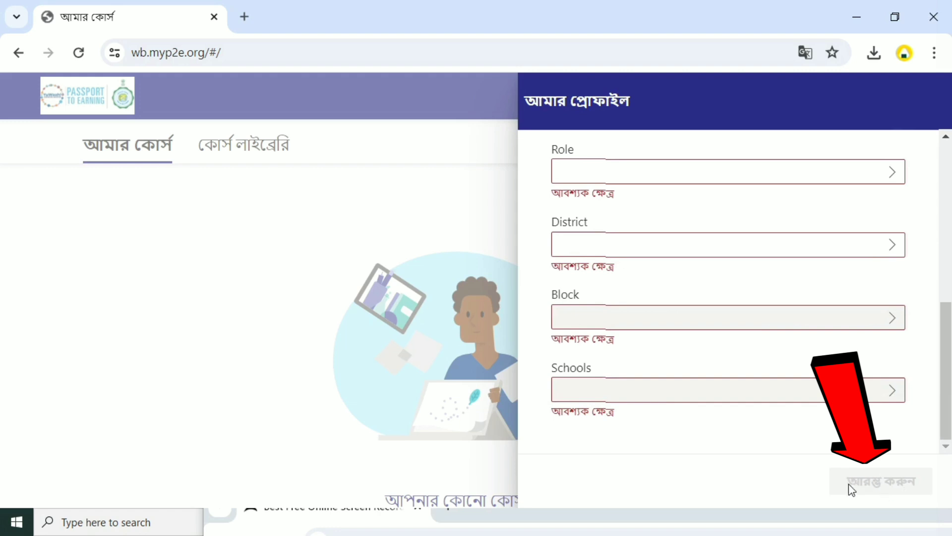
{"action": "left_click", "coordinate": [888, 479]}
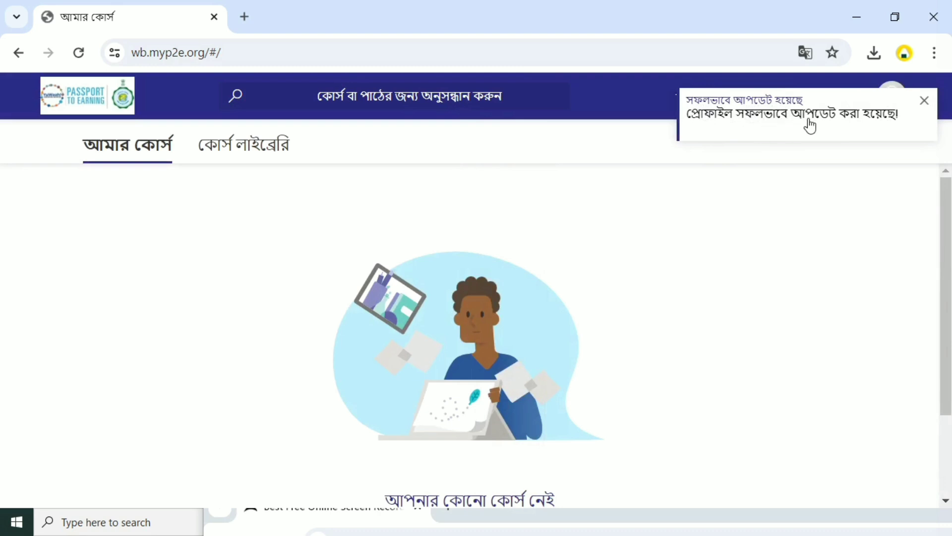
{"action": "left_click", "coordinate": [923, 101]}
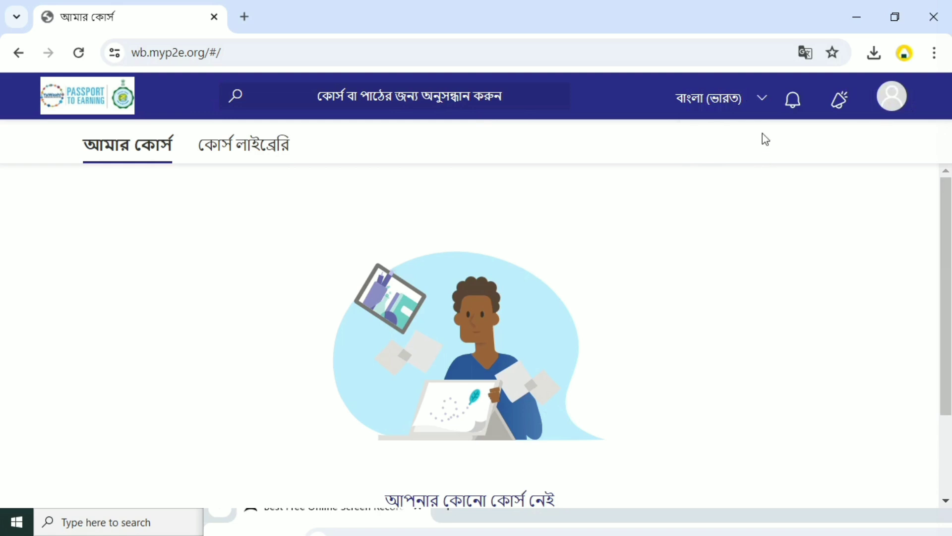
Examine the site's display language choices and the contents of the My Courses page.
{"action": "left_click", "coordinate": [762, 109]}
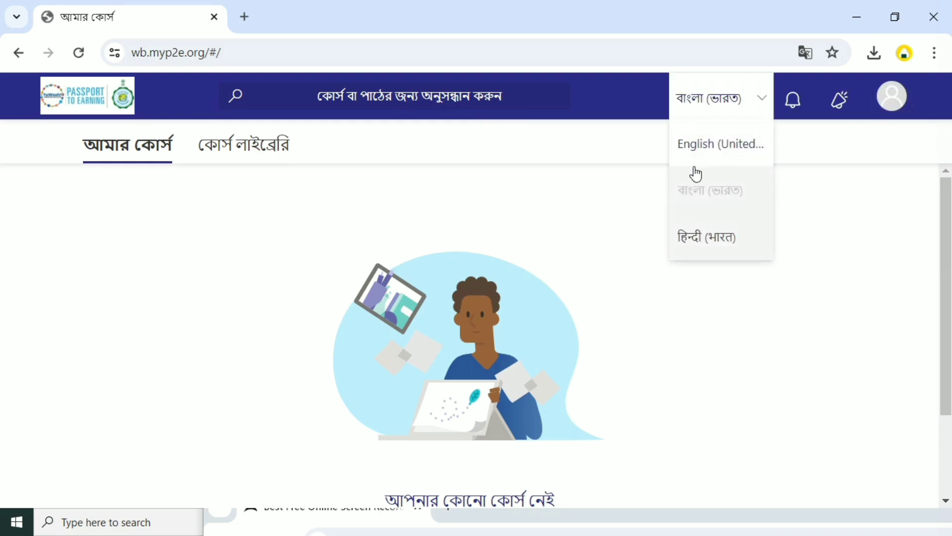
{"action": "left_click", "coordinate": [605, 224]}
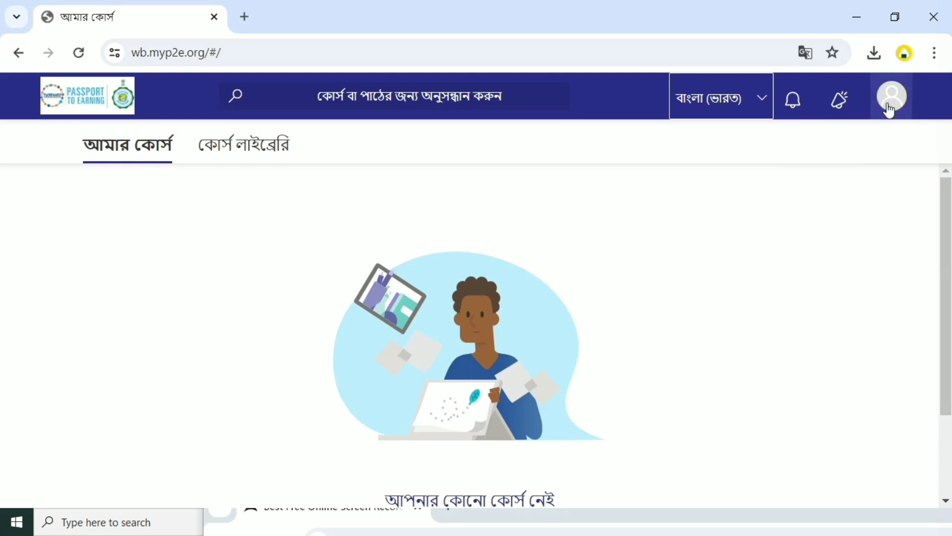
{"action": "scroll", "coordinate": [782, 222], "scroll_direction": "down", "scroll_amount": 3}
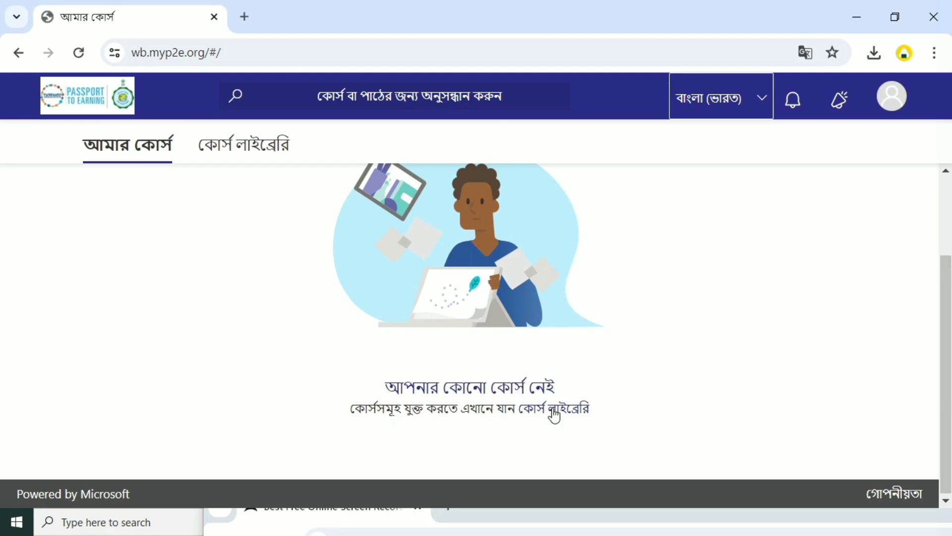
{"action": "scroll", "coordinate": [306, 317], "scroll_direction": "up", "scroll_amount": 3}
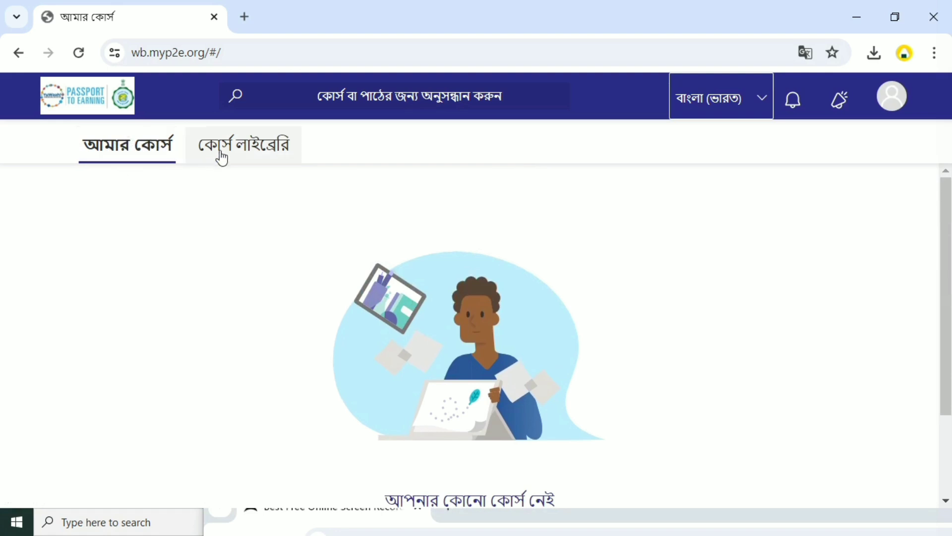
Browse the Course Library and compare the courses listed under the Certificate Courses filter and the all-courses filter.
{"action": "left_click", "coordinate": [249, 151]}
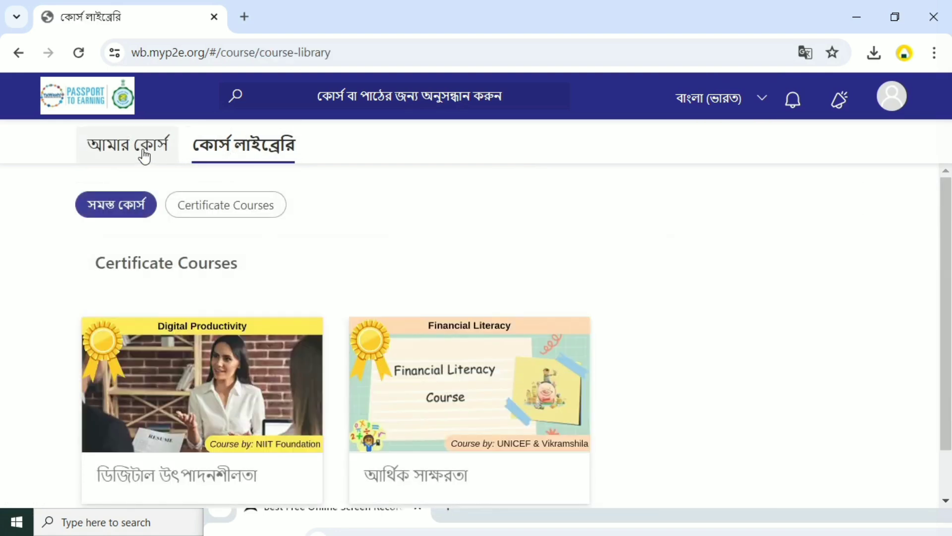
{"action": "left_click", "coordinate": [144, 157]}
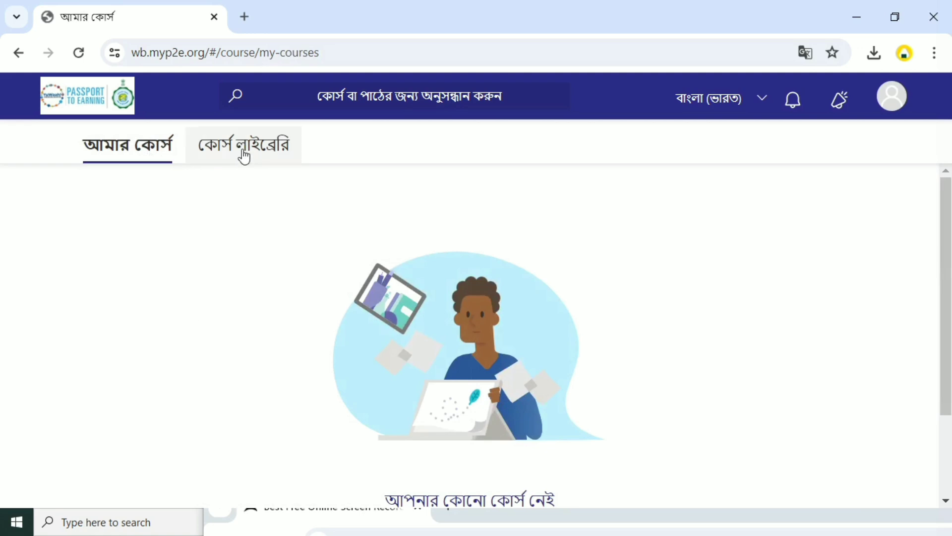
{"action": "left_click", "coordinate": [244, 156]}
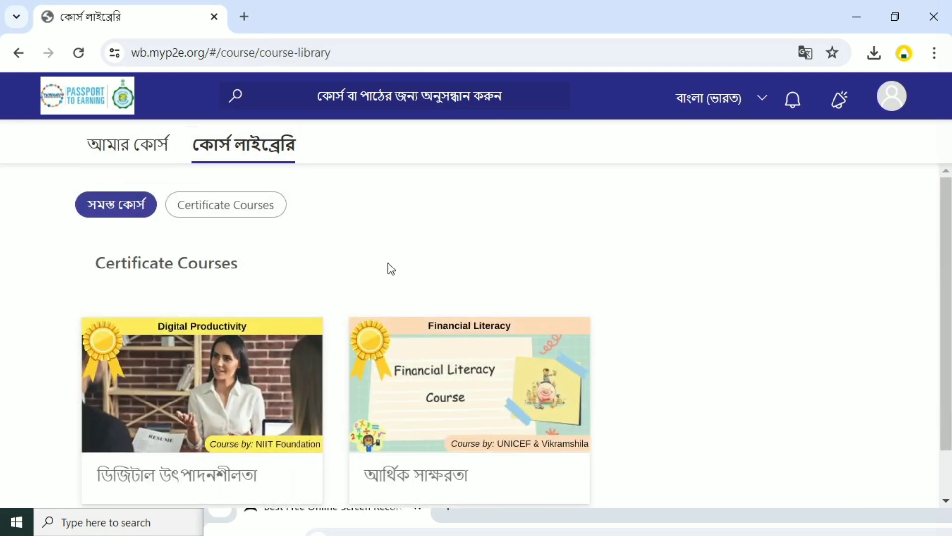
{"action": "scroll", "coordinate": [377, 234], "scroll_direction": "down", "scroll_amount": 2}
{"action": "scroll", "coordinate": [378, 234], "scroll_direction": "up", "scroll_amount": 2}
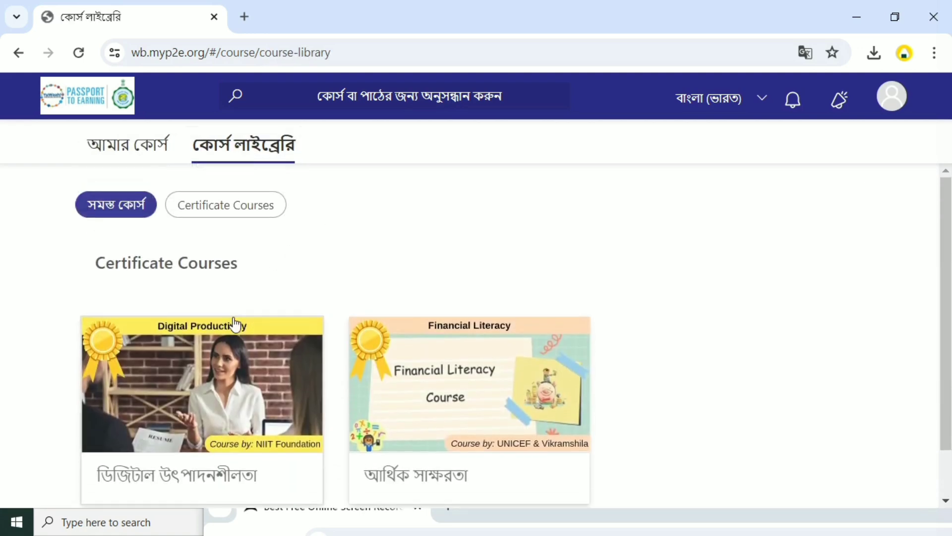
{"action": "scroll", "coordinate": [245, 367], "scroll_direction": "down", "scroll_amount": 1}
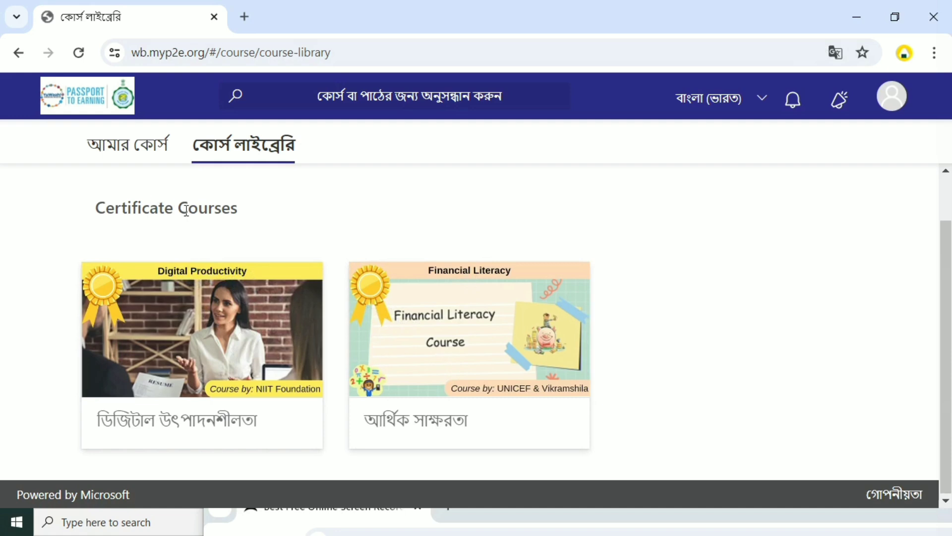
{"action": "scroll", "coordinate": [186, 210], "scroll_direction": "up", "scroll_amount": 1}
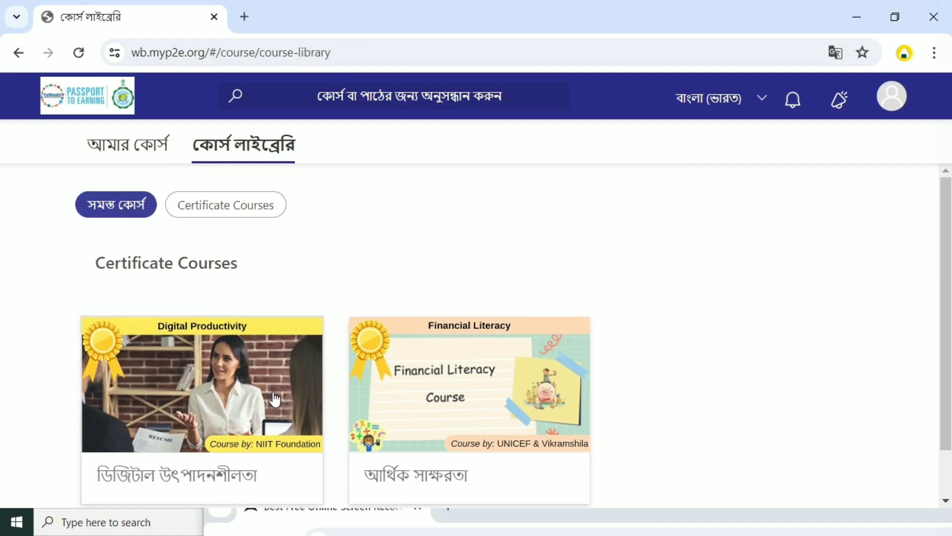
{"action": "left_click", "coordinate": [214, 210]}
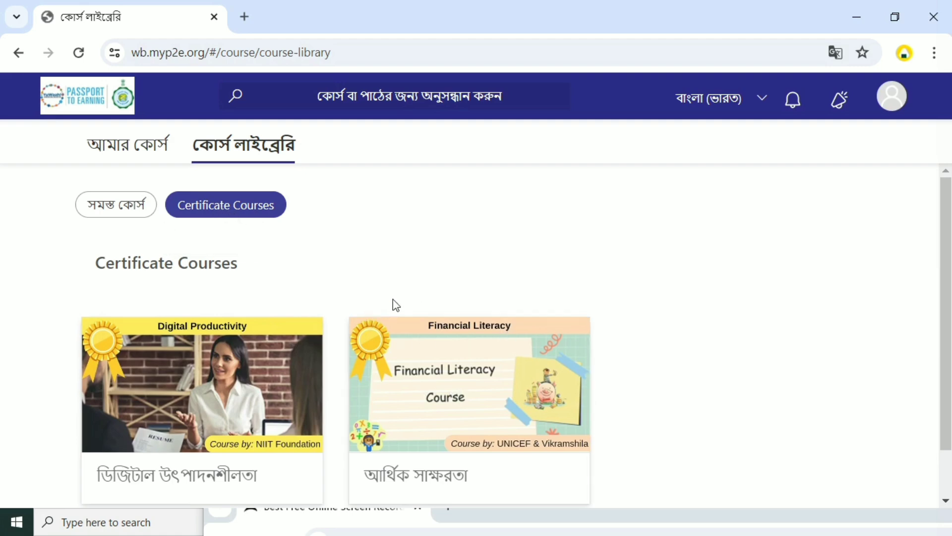
{"action": "left_click", "coordinate": [118, 211]}
Examine the Digital Productivity course's description and full session list in the library, then close its details without registering.
{"action": "scroll", "coordinate": [392, 382], "scroll_direction": "down", "scroll_amount": 1}
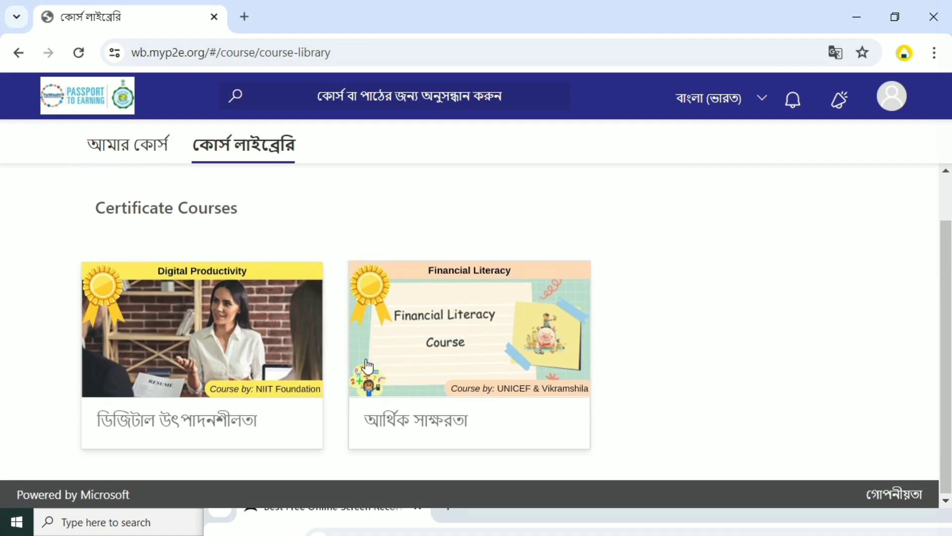
{"action": "left_click", "coordinate": [177, 297]}
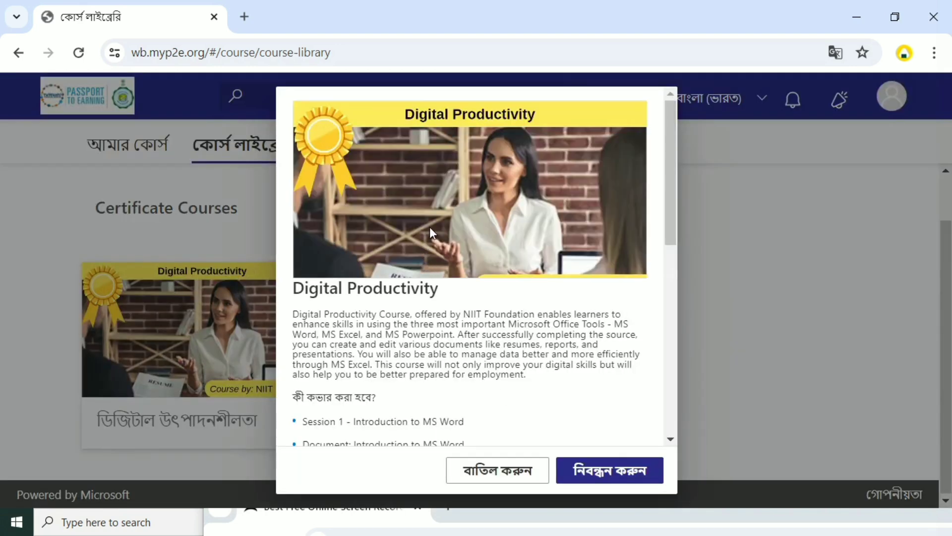
{"action": "scroll", "coordinate": [307, 320], "scroll_direction": "down", "scroll_amount": 2}
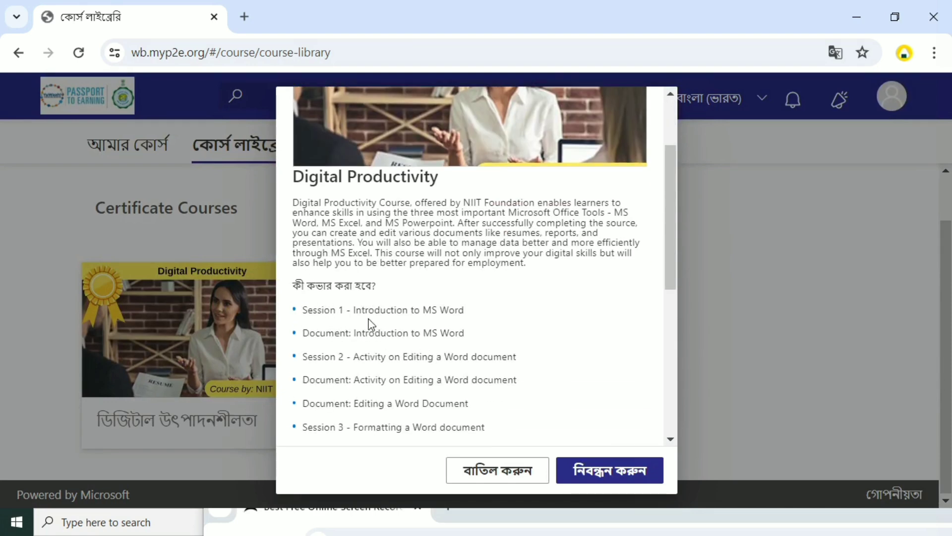
{"action": "scroll", "coordinate": [436, 315], "scroll_direction": "down", "scroll_amount": 1}
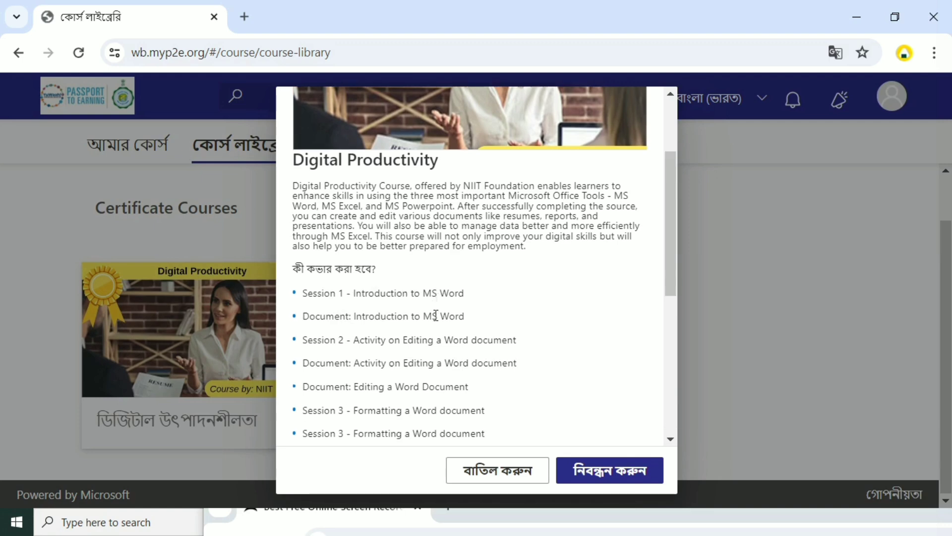
{"action": "scroll", "coordinate": [435, 315], "scroll_direction": "down", "scroll_amount": 2}
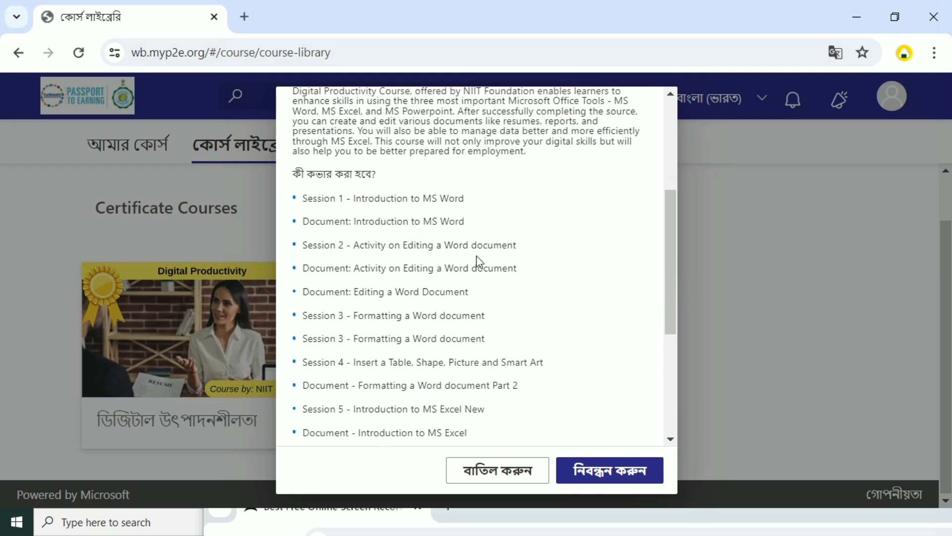
{"action": "scroll", "coordinate": [445, 219], "scroll_direction": "down", "scroll_amount": 5}
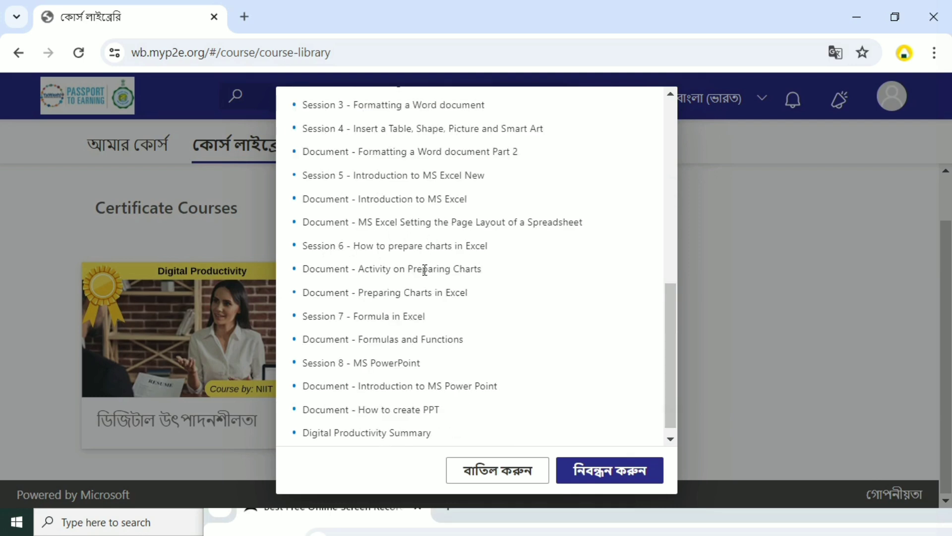
{"action": "scroll", "coordinate": [392, 292], "scroll_direction": "down", "scroll_amount": 1}
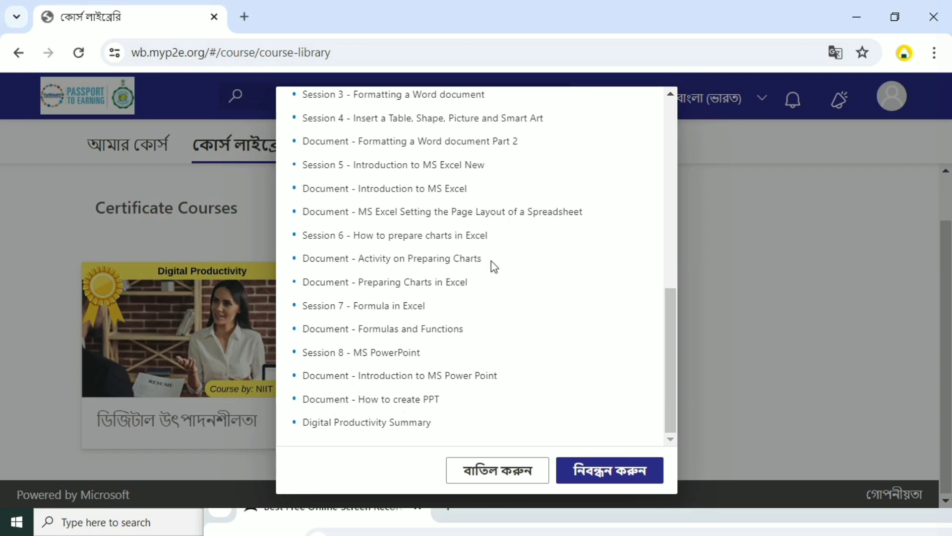
{"action": "scroll", "coordinate": [425, 322], "scroll_direction": "up", "scroll_amount": 6}
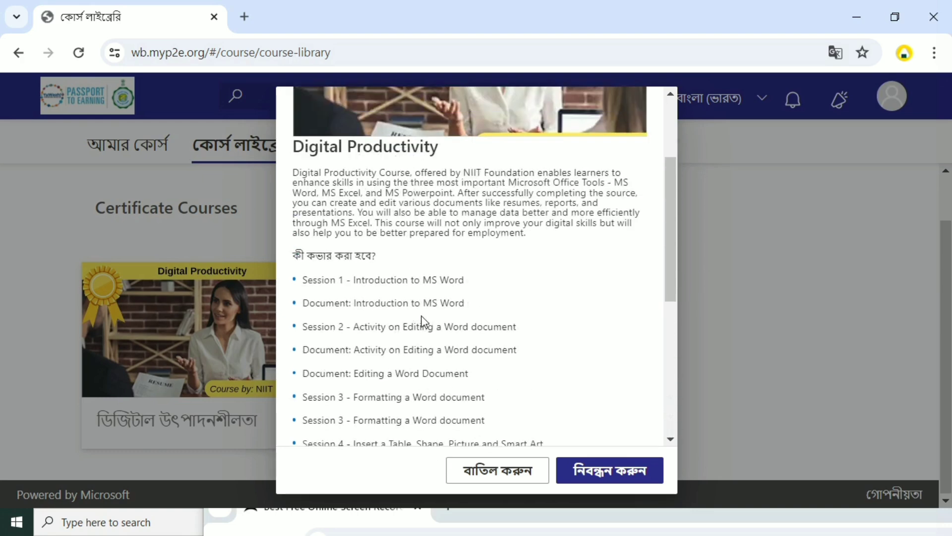
{"action": "scroll", "coordinate": [422, 323], "scroll_direction": "up", "scroll_amount": 2}
{"action": "scroll", "coordinate": [471, 357], "scroll_direction": "down", "scroll_amount": 7}
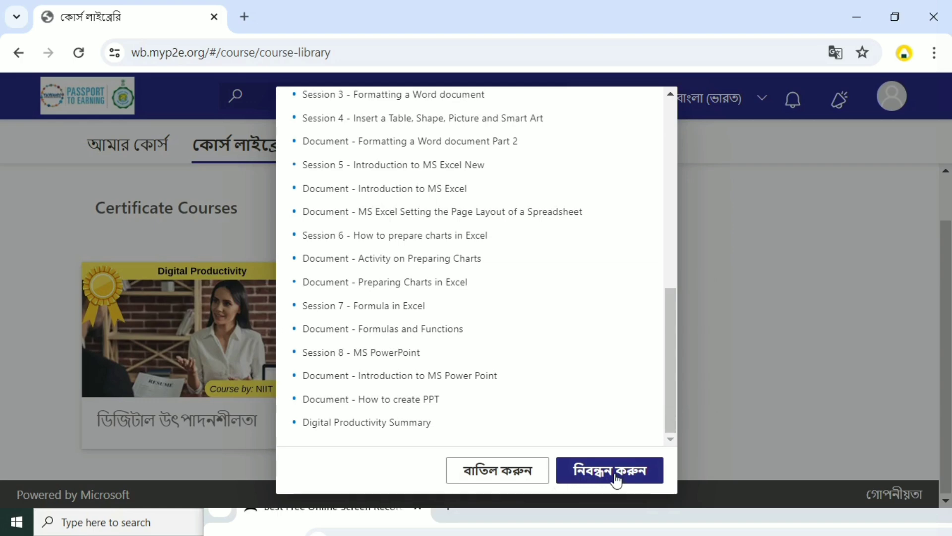
{"action": "left_click", "coordinate": [727, 384]}
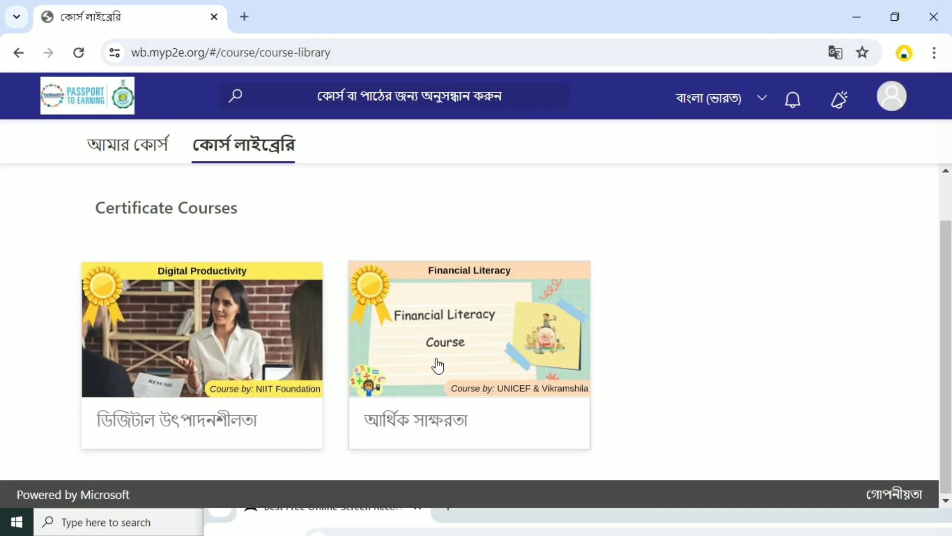
Examine the Financial Literacy course's description and chapter list, then close its details without registering.
{"action": "left_click", "coordinate": [453, 340]}
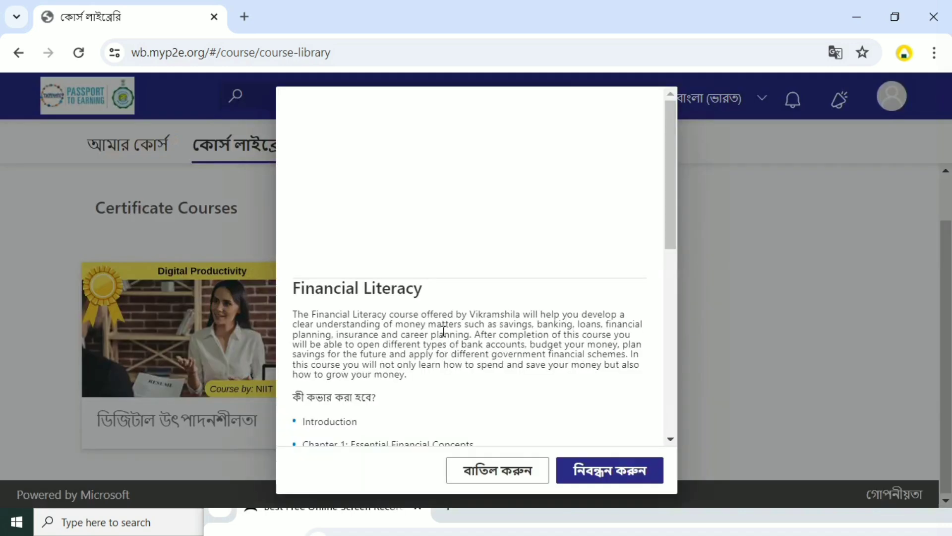
{"action": "scroll", "coordinate": [475, 347], "scroll_direction": "down", "scroll_amount": 5}
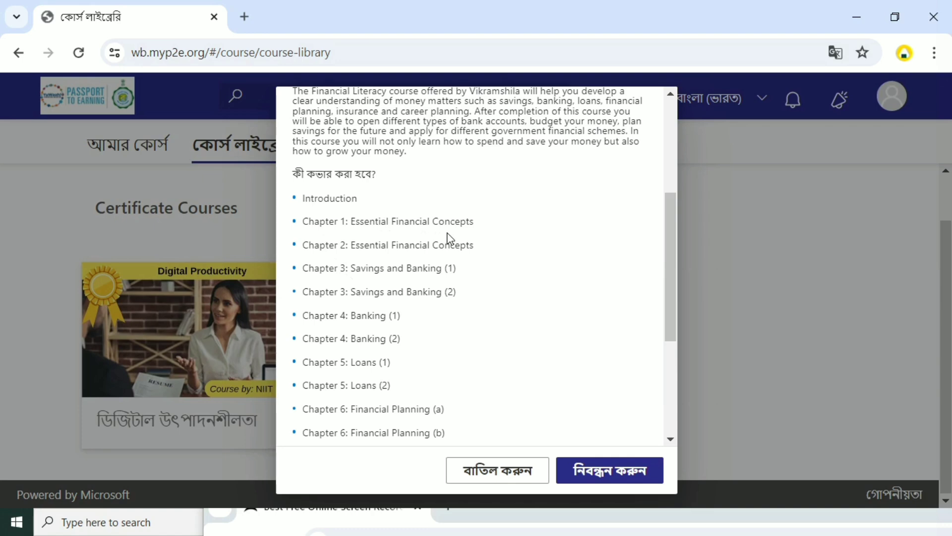
{"action": "scroll", "coordinate": [425, 370], "scroll_direction": "down", "scroll_amount": 5}
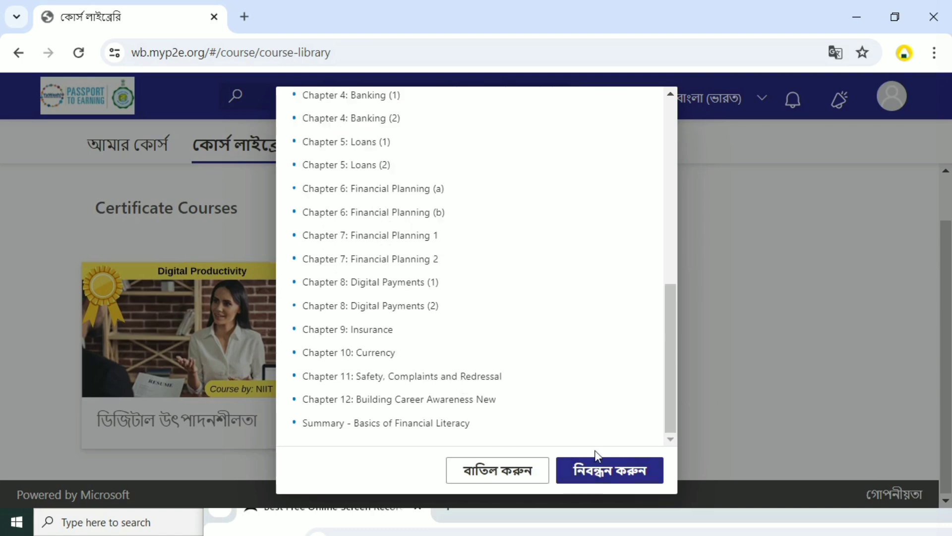
{"action": "left_click", "coordinate": [737, 331]}
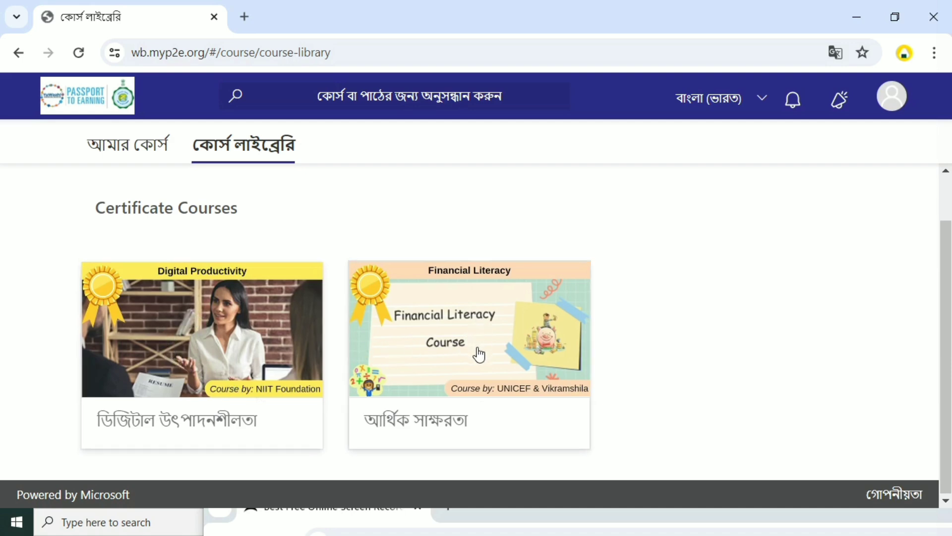
Register for the Digital Productivity course and dismiss the page translation offer.
{"action": "left_click", "coordinate": [256, 350]}
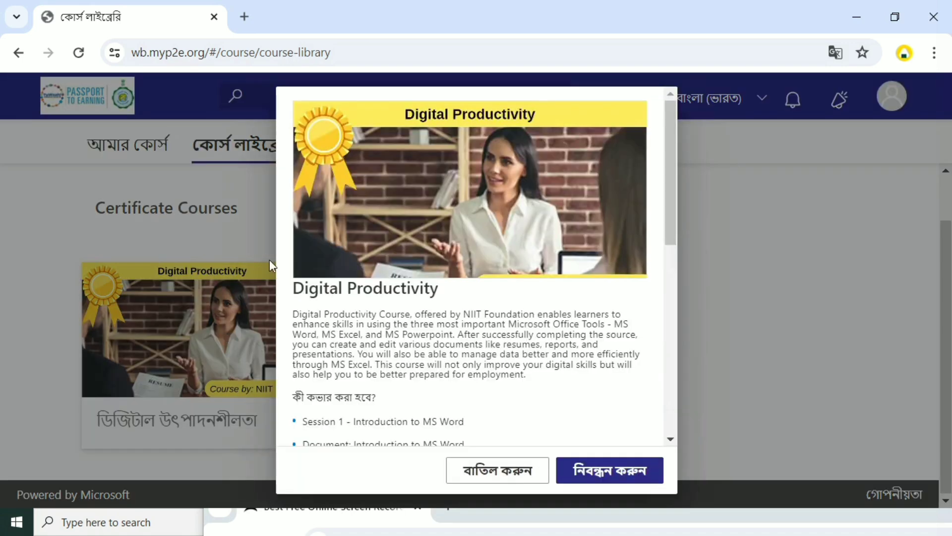
{"action": "left_click", "coordinate": [598, 470]}
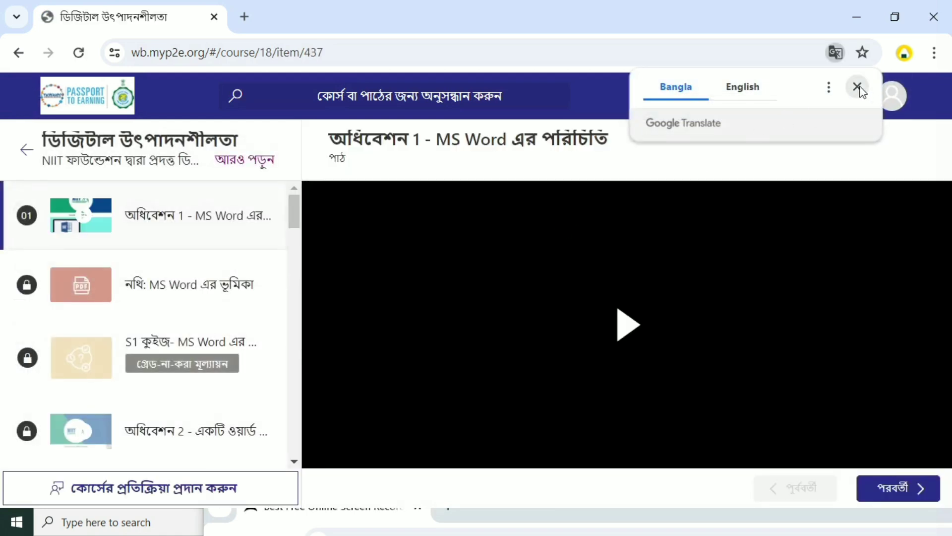
{"action": "left_click", "coordinate": [857, 87]}
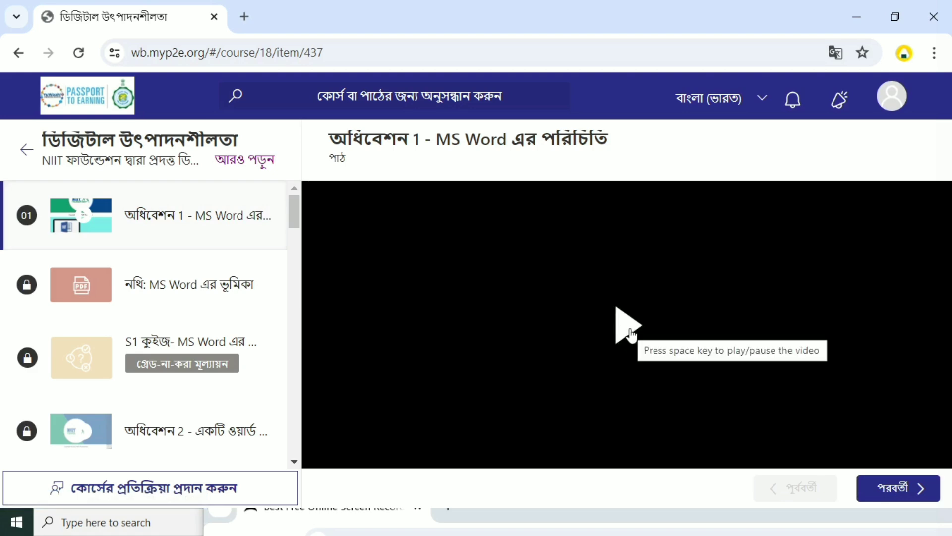
Examine the Digital Productivity course's content list from Session 1 through the quizzes, final assessment and certificate, and return to its beginning.
{"action": "scroll", "coordinate": [133, 290], "scroll_direction": "down", "scroll_amount": 4}
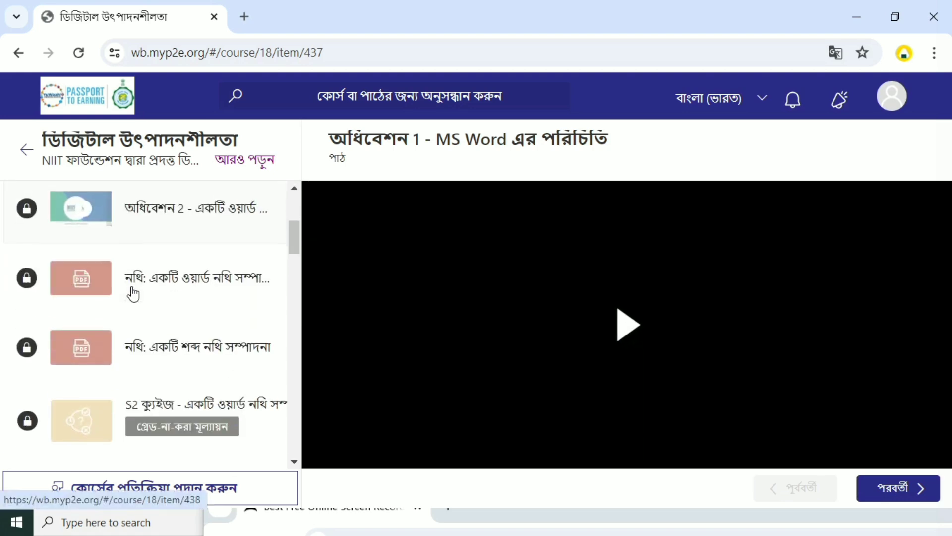
{"action": "scroll", "coordinate": [133, 294], "scroll_direction": "down", "scroll_amount": 15}
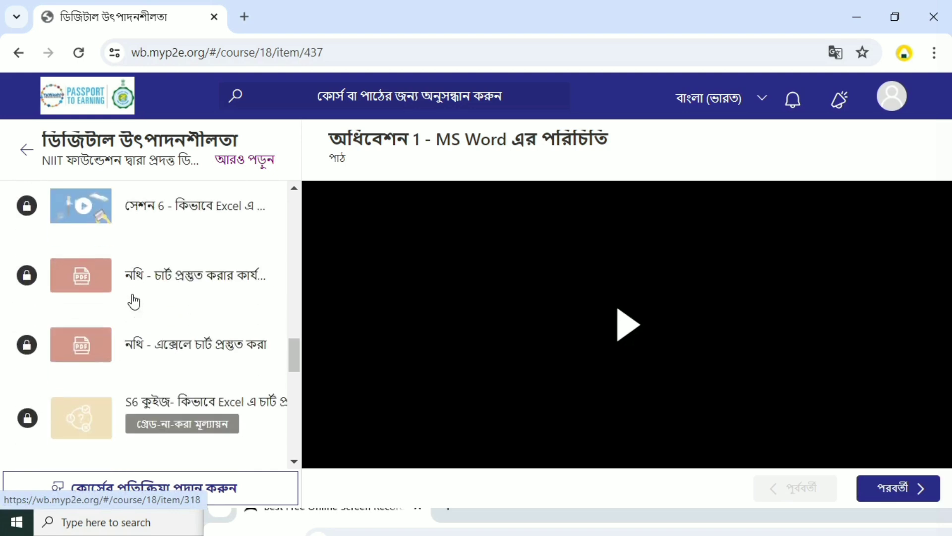
{"action": "scroll", "coordinate": [133, 301], "scroll_direction": "down", "scroll_amount": 10}
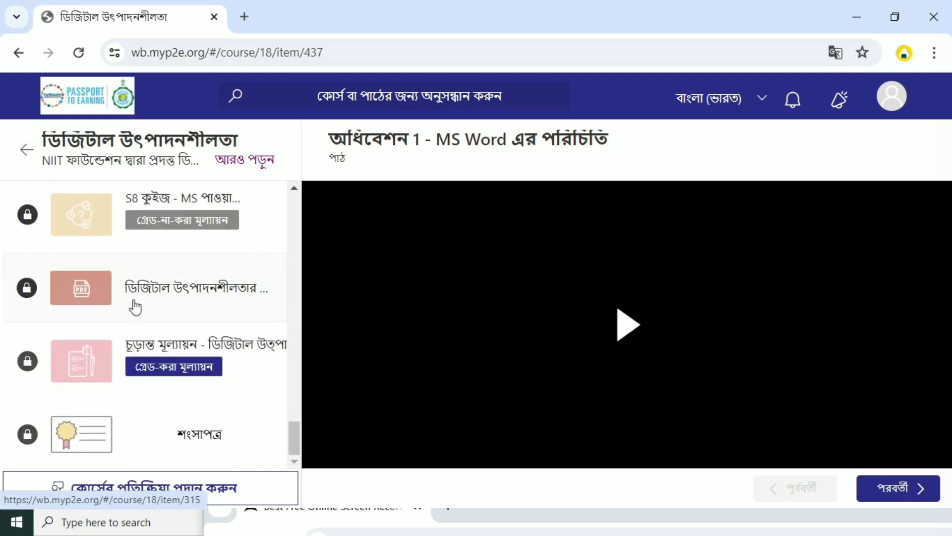
{"action": "scroll", "coordinate": [135, 308], "scroll_direction": "up", "scroll_amount": 8}
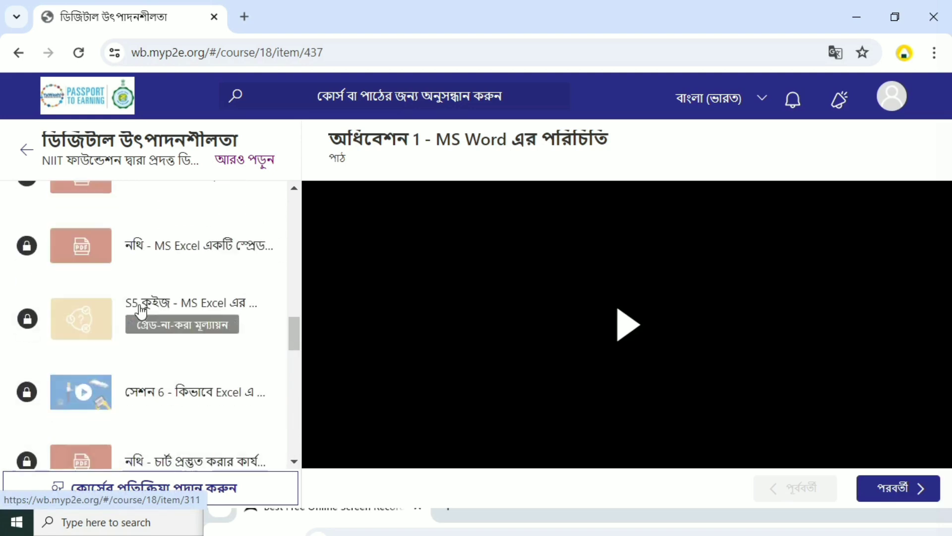
{"action": "scroll", "coordinate": [141, 311], "scroll_direction": "up", "scroll_amount": 15}
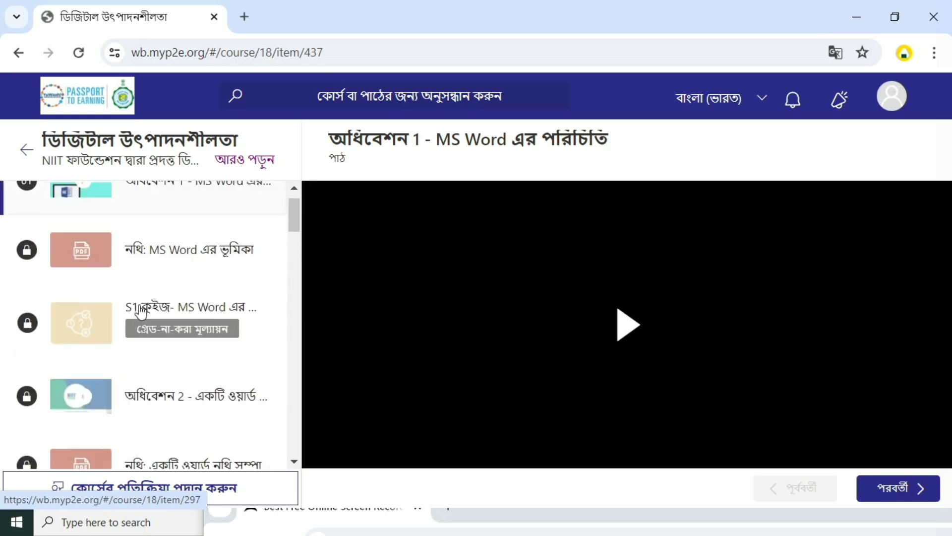
{"action": "scroll", "coordinate": [141, 312], "scroll_direction": "up", "scroll_amount": 1}
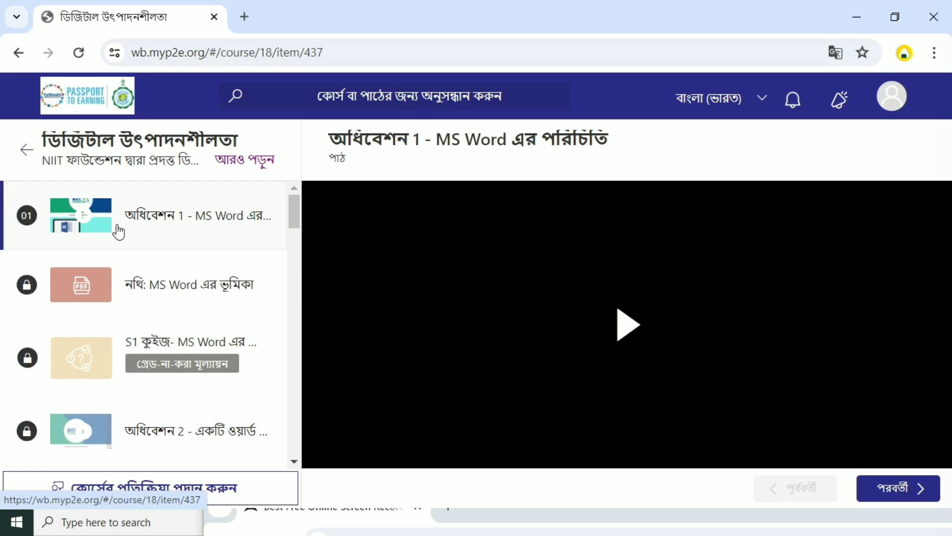
{"action": "scroll", "coordinate": [198, 326], "scroll_direction": "down", "scroll_amount": 15}
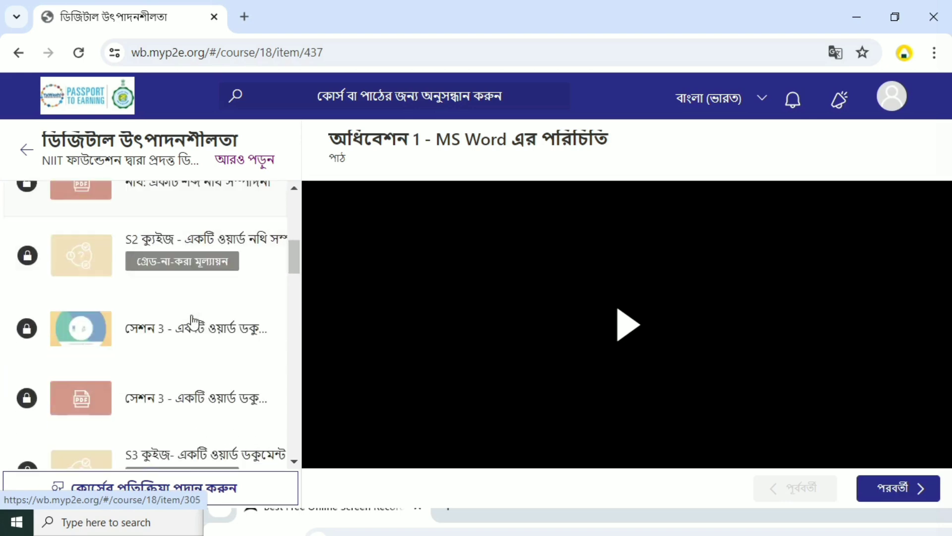
{"action": "scroll", "coordinate": [192, 326], "scroll_direction": "down", "scroll_amount": 15}
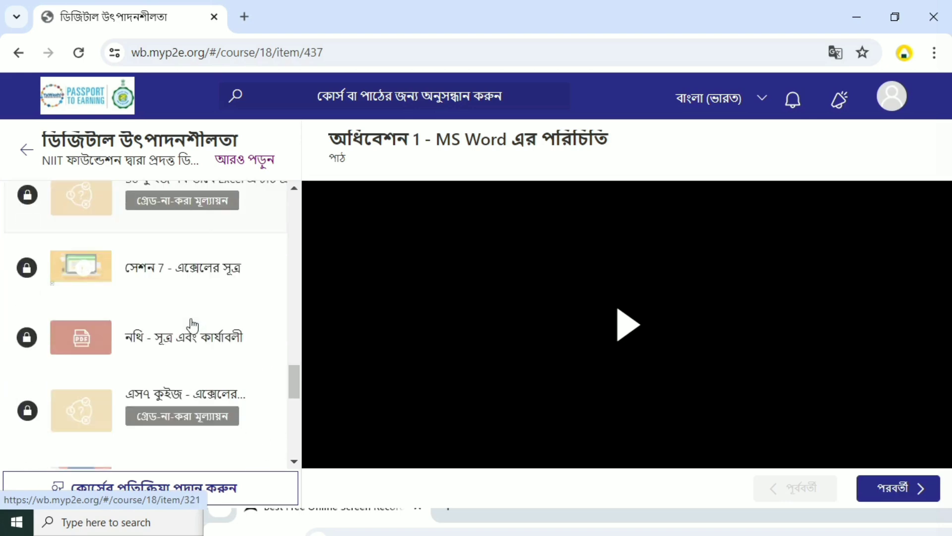
{"action": "scroll", "coordinate": [193, 326], "scroll_direction": "down", "scroll_amount": 6}
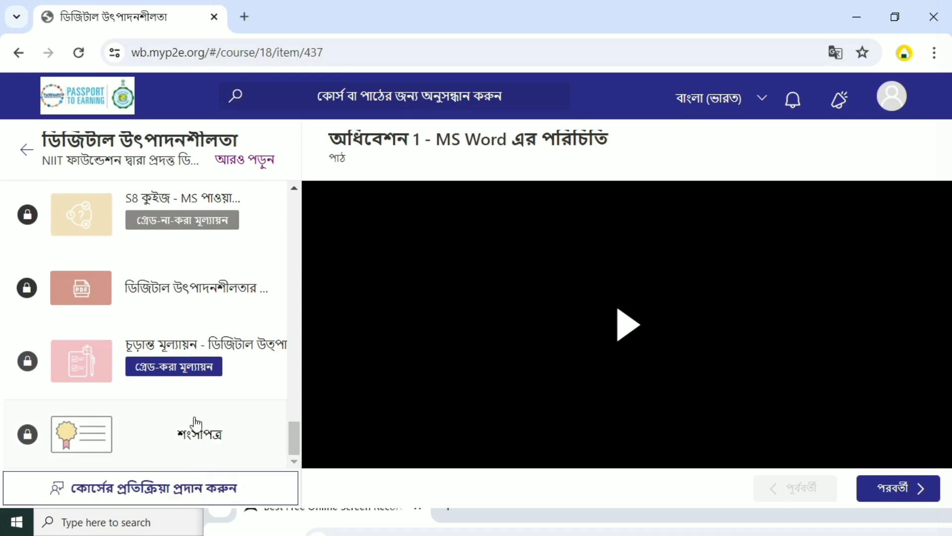
{"action": "scroll", "coordinate": [193, 419], "scroll_direction": "up", "scroll_amount": 15}
{"action": "scroll", "coordinate": [191, 406], "scroll_direction": "up", "scroll_amount": 2}
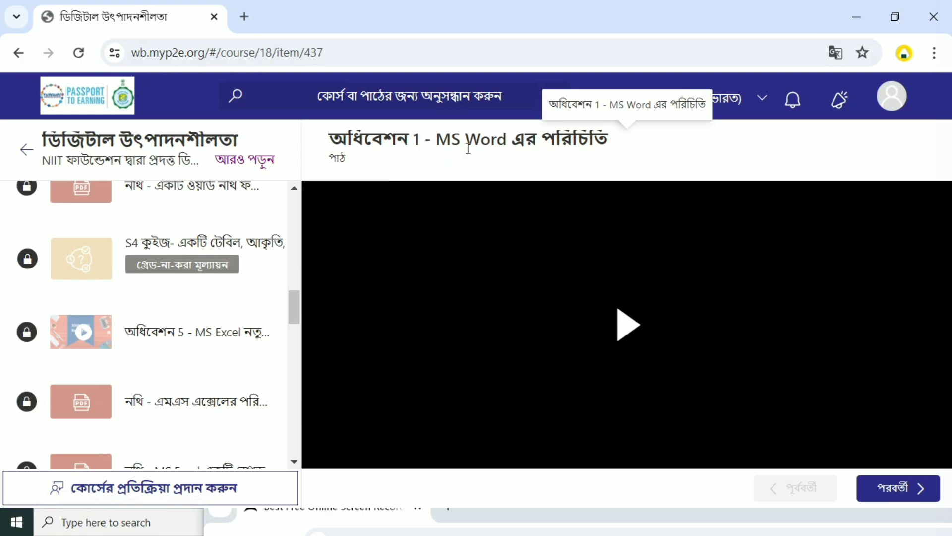
{"action": "scroll", "coordinate": [124, 306], "scroll_direction": "up", "scroll_amount": 10}
{"action": "scroll", "coordinate": [130, 305], "scroll_direction": "up", "scroll_amount": 1}
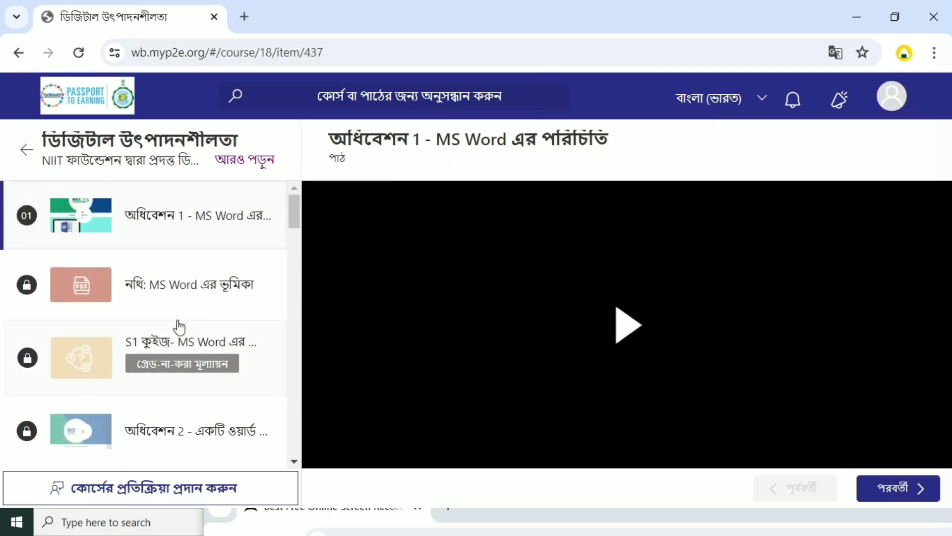
Leave the Digital Productivity course and look over the enrolled course and progress summary in My Courses.
{"action": "left_click", "coordinate": [26, 149]}
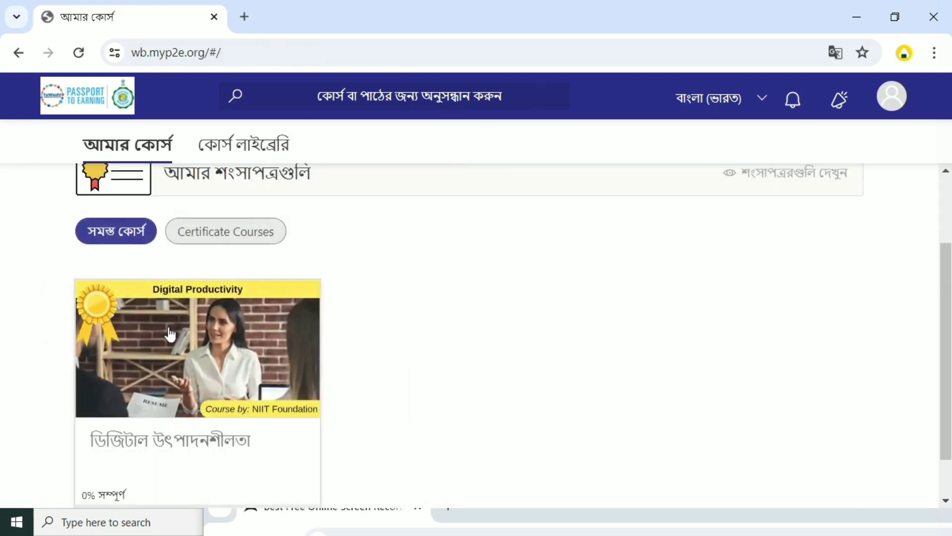
{"action": "scroll", "coordinate": [230, 358], "scroll_direction": "down", "scroll_amount": 1}
{"action": "scroll", "coordinate": [231, 358], "scroll_direction": "up", "scroll_amount": 3}
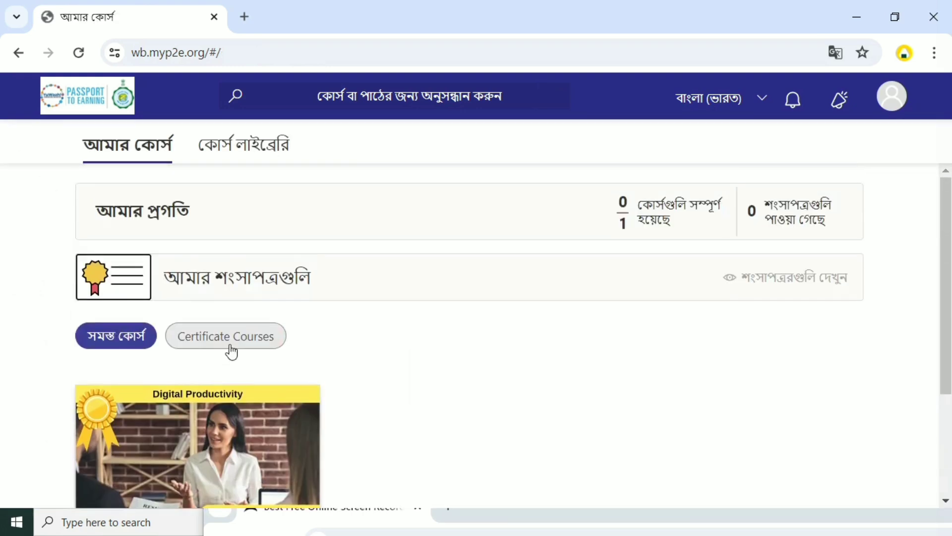
View the certificate courses in the course library, then return to My Courses and check the progress, certificates and enrolled course.
{"action": "left_click", "coordinate": [218, 155]}
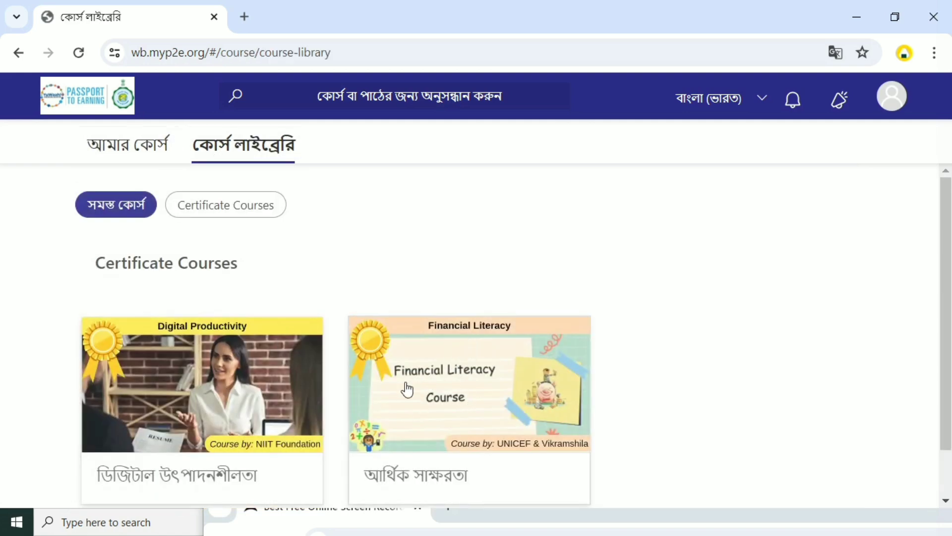
{"action": "left_click", "coordinate": [124, 149]}
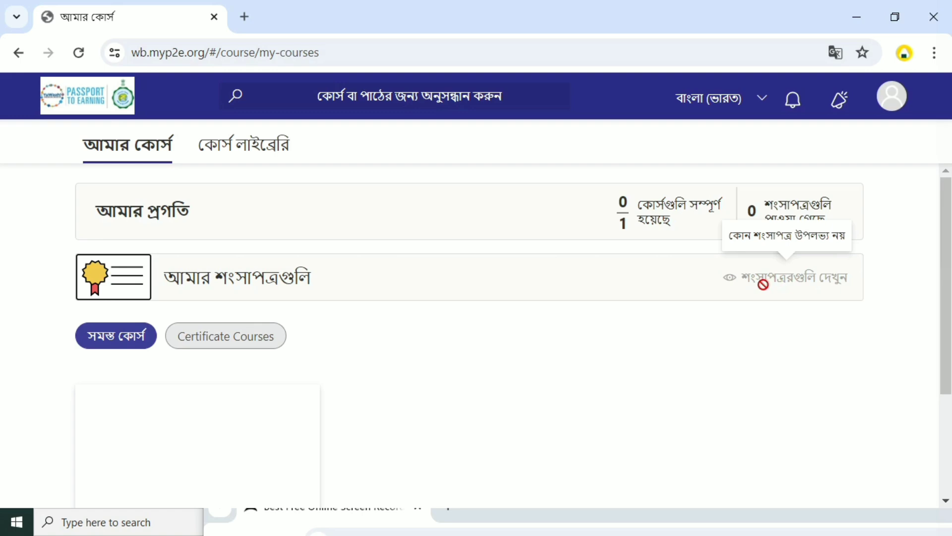
{"action": "scroll", "coordinate": [655, 312], "scroll_direction": "down", "scroll_amount": 3}
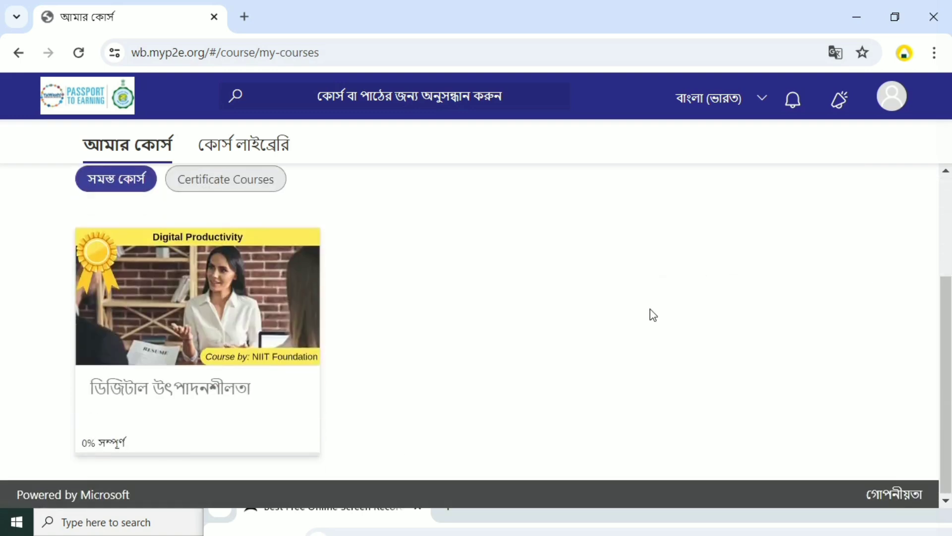
{"action": "scroll", "coordinate": [650, 315], "scroll_direction": "up", "scroll_amount": 2}
{"action": "scroll", "coordinate": [240, 305], "scroll_direction": "up", "scroll_amount": 1}
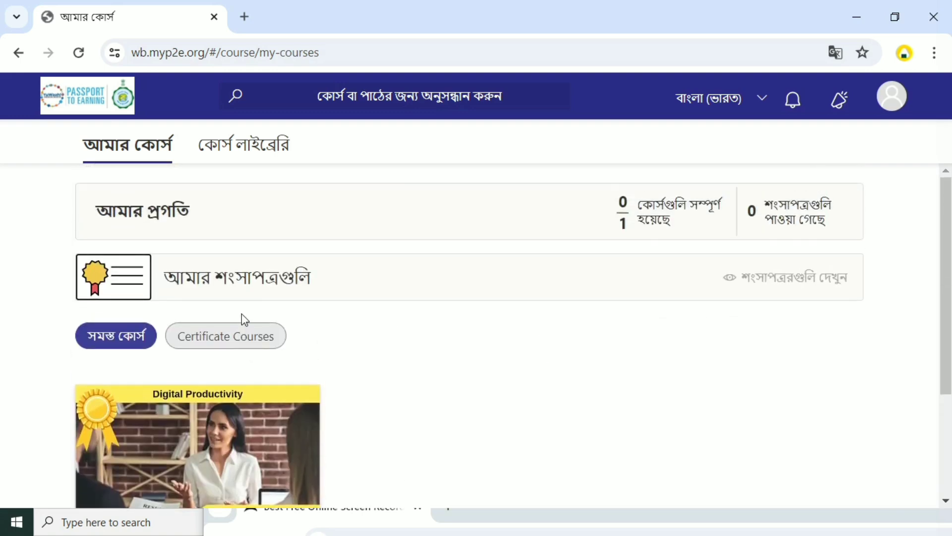